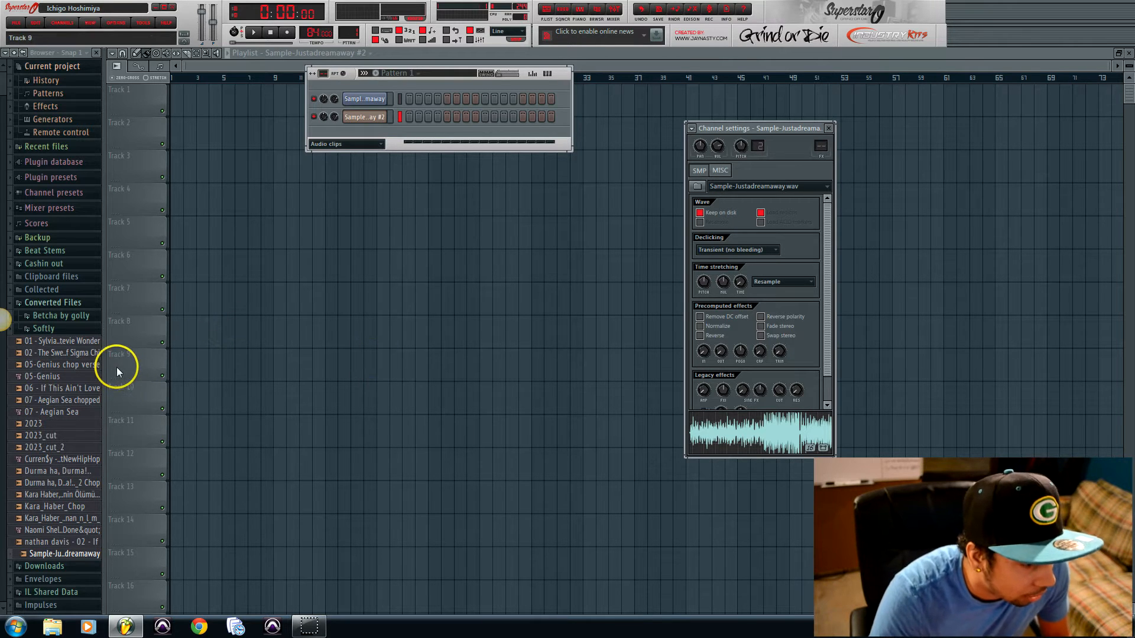
Load Sample-Justadreamaway from the Converted Files folder into a new Fruity Slicer channel
{"action": "left_click", "coordinate": [59, 301]}
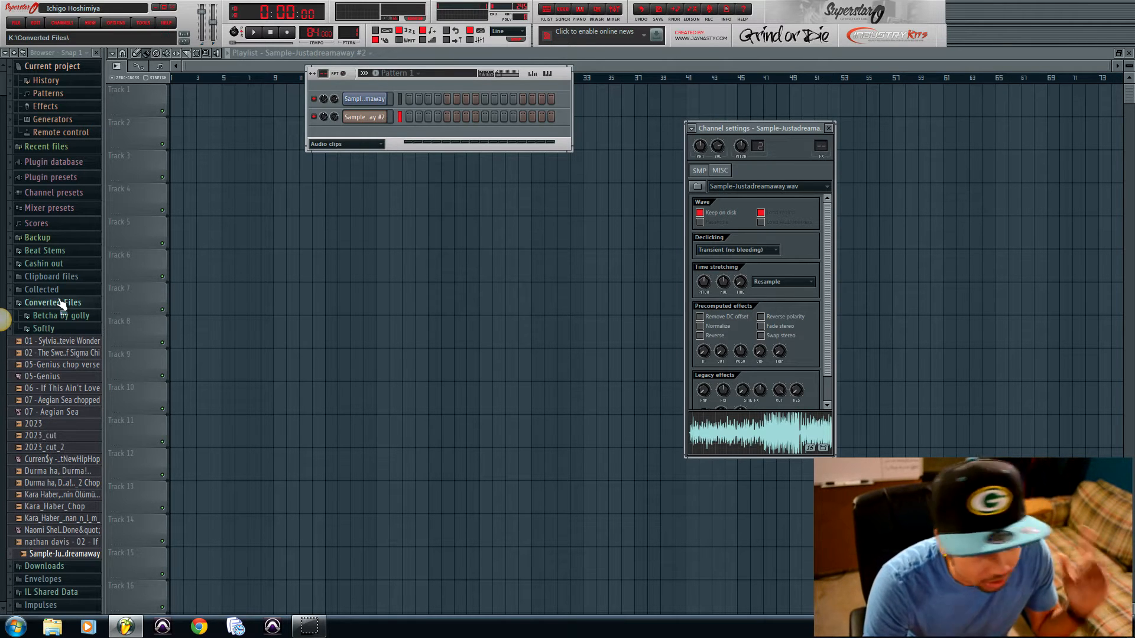
{"action": "left_click", "coordinate": [45, 473]}
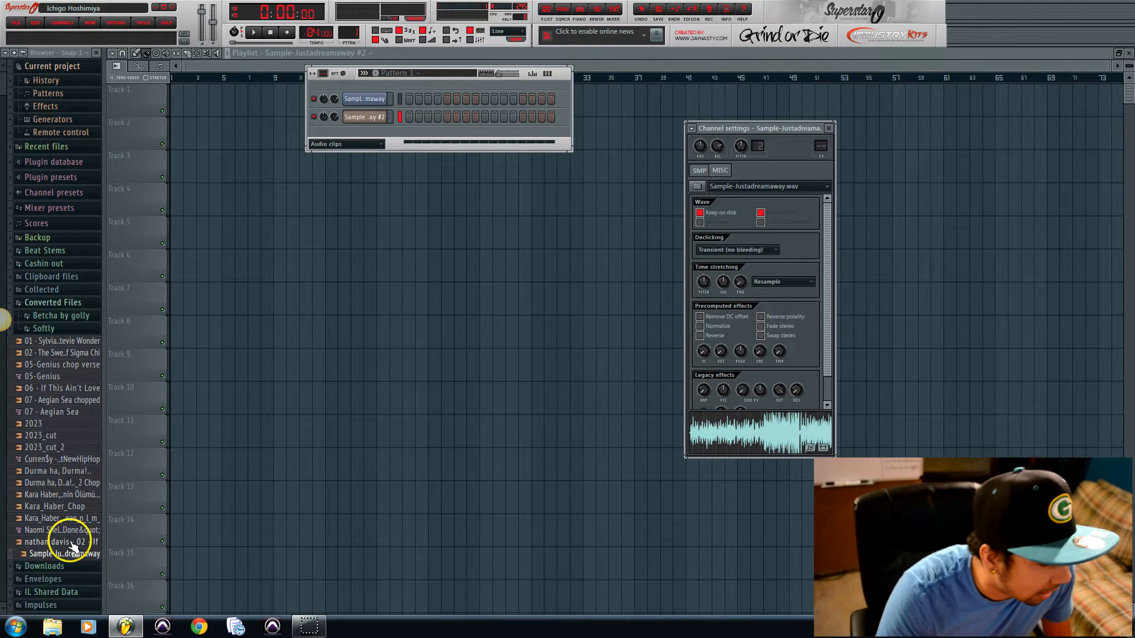
{"action": "left_click", "coordinate": [379, 100]}
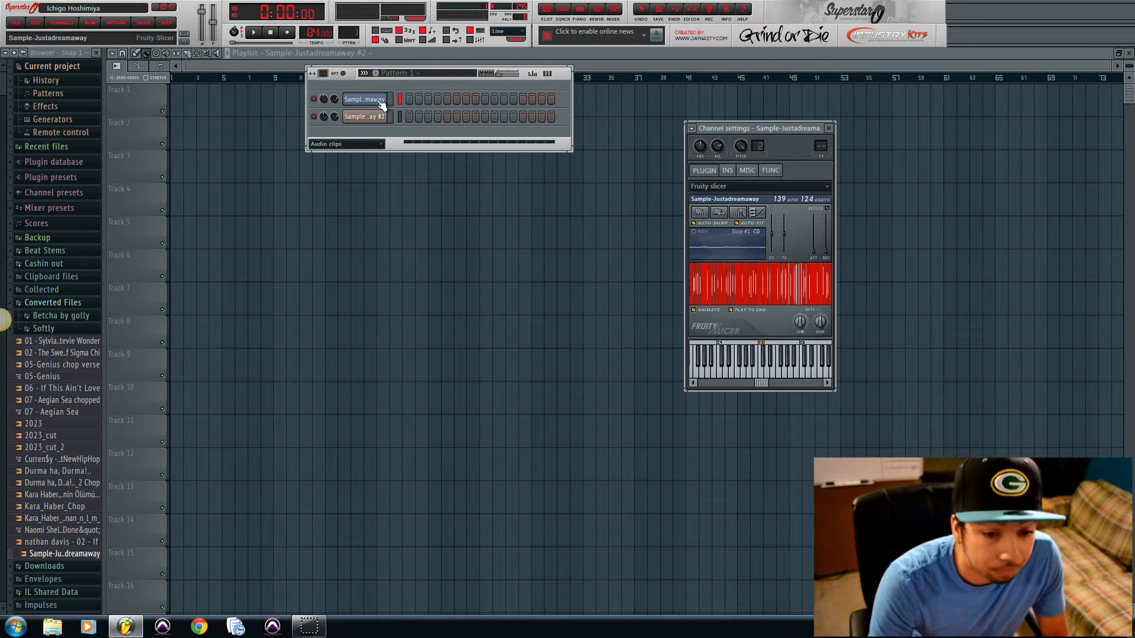
{"action": "right_click", "coordinate": [81, 554]}
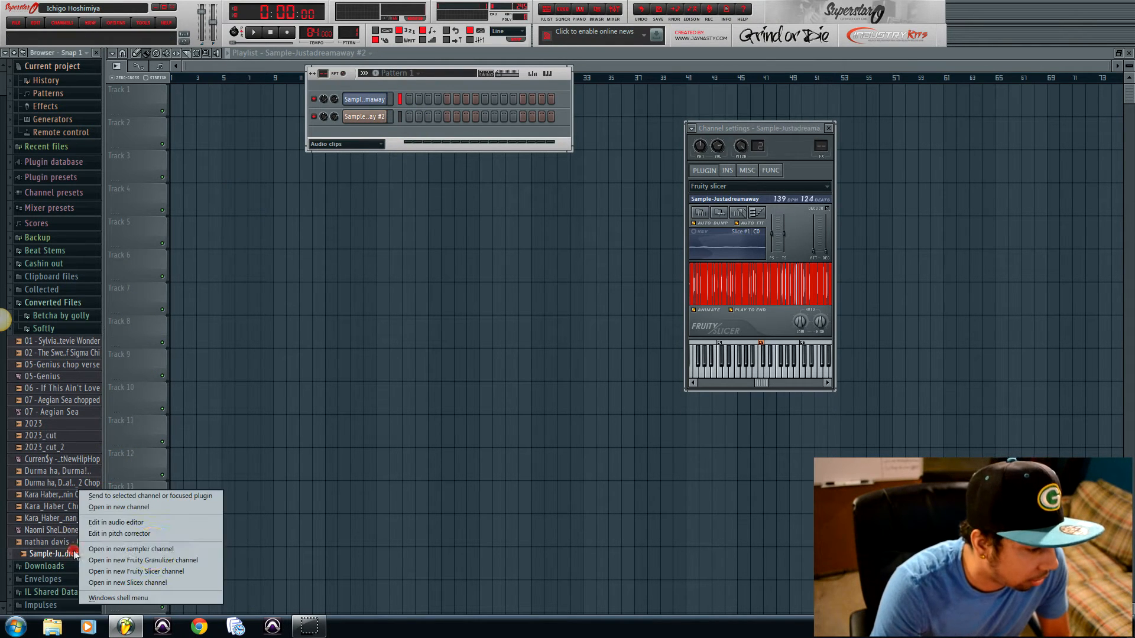
{"action": "left_click", "coordinate": [167, 572]}
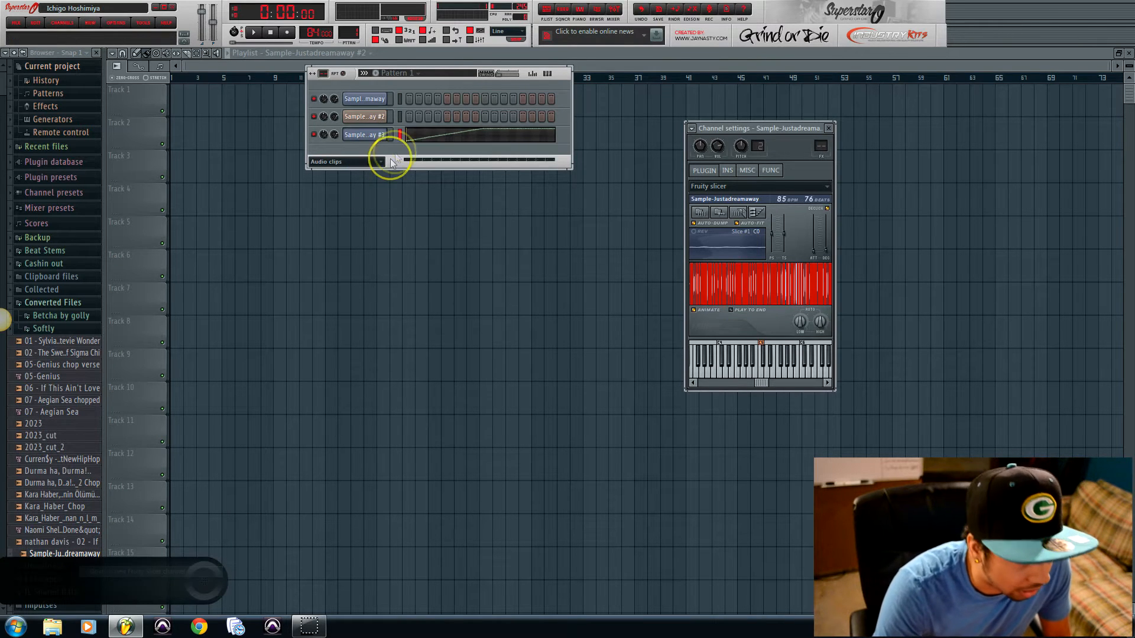
Cut the note sequence from the new slicer channel, Sample-Justadreamaway #3, leaving its pattern empty
{"action": "left_click", "coordinate": [418, 140]}
{"action": "key", "text": "Escape"}
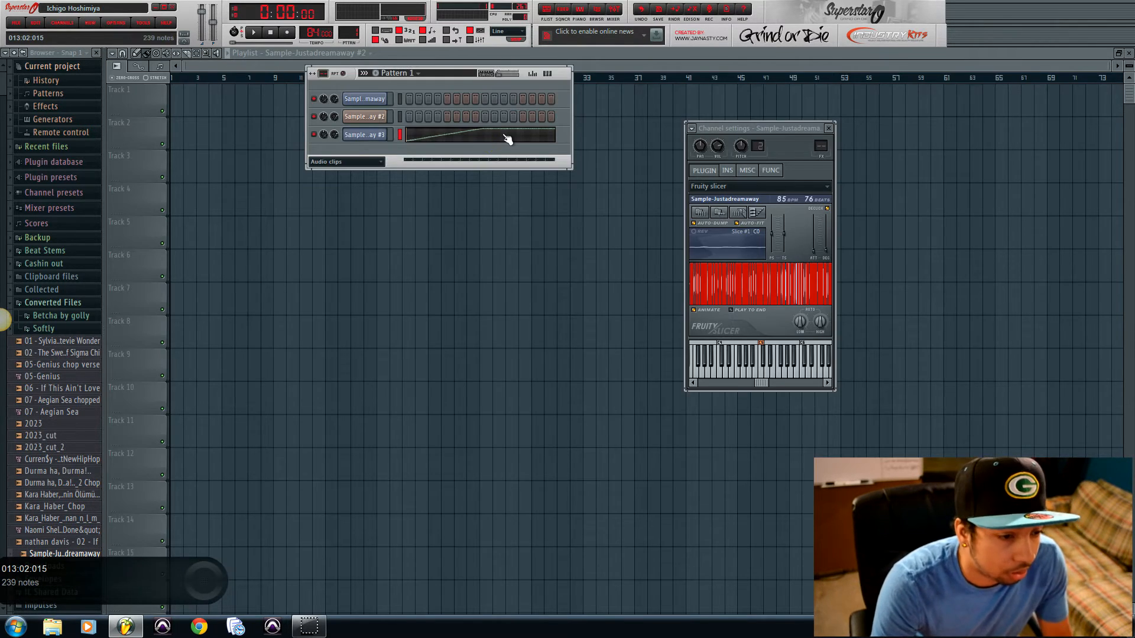
{"action": "key", "text": "ctrl+x"}
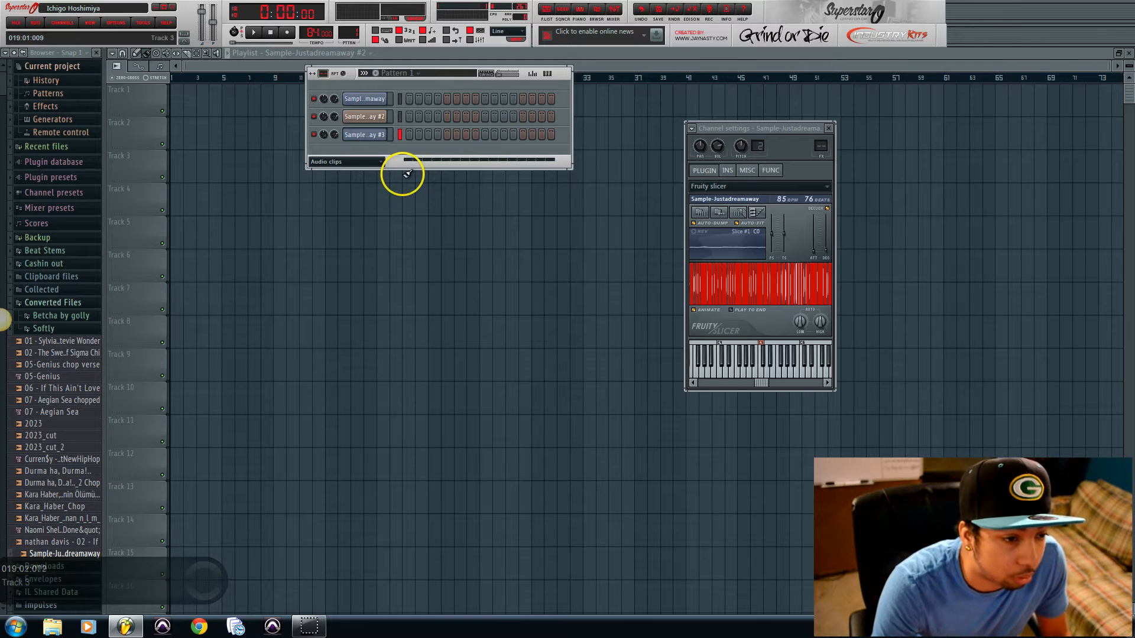
{"action": "left_click", "coordinate": [379, 134]}
{"action": "left_click", "coordinate": [376, 133]}
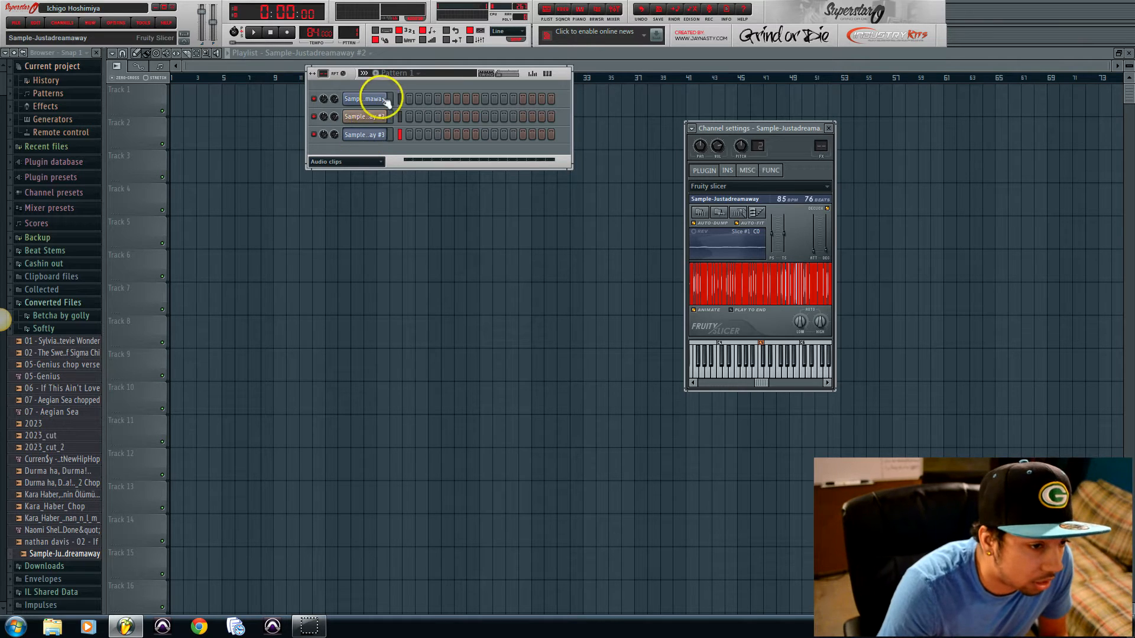
Place the Sample-Justadreamaway #2 audio clip at bar 1 of playlist Track 1 and play it
{"action": "left_click", "coordinate": [376, 130]}
{"action": "left_click_drag", "start_coordinate": [710, 434], "coordinate": [173, 98]}
{"action": "key", "text": "space"}
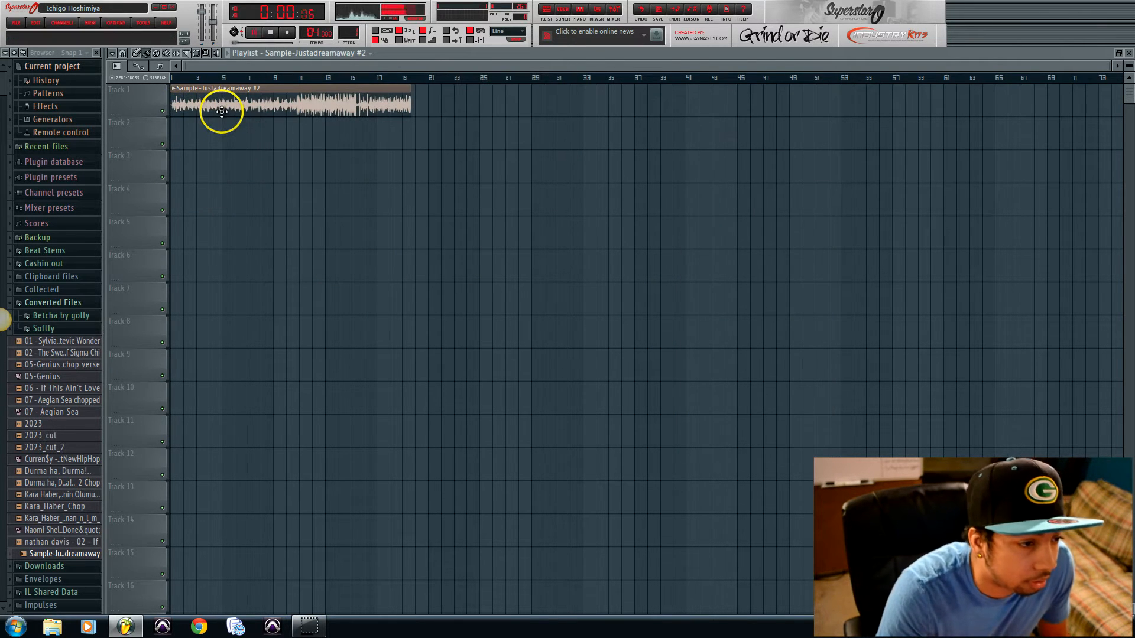
{"action": "key", "text": "space"}
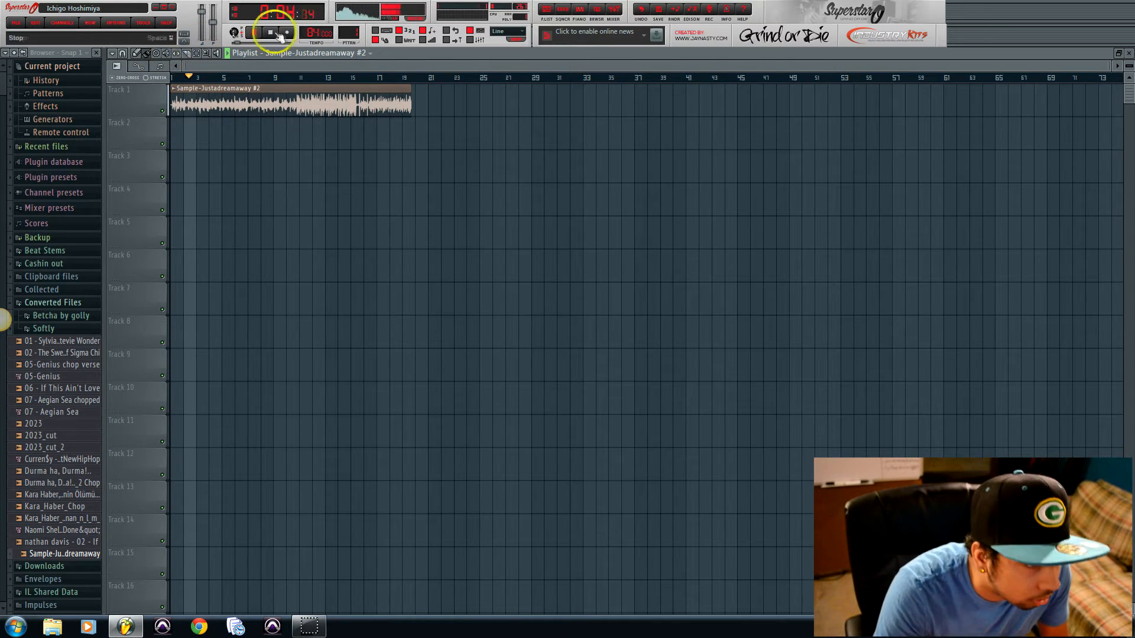
Audition the clip with the metronome, jump playback to about bar 11, and delete the clip from Track 1
{"action": "left_click", "coordinate": [375, 40]}
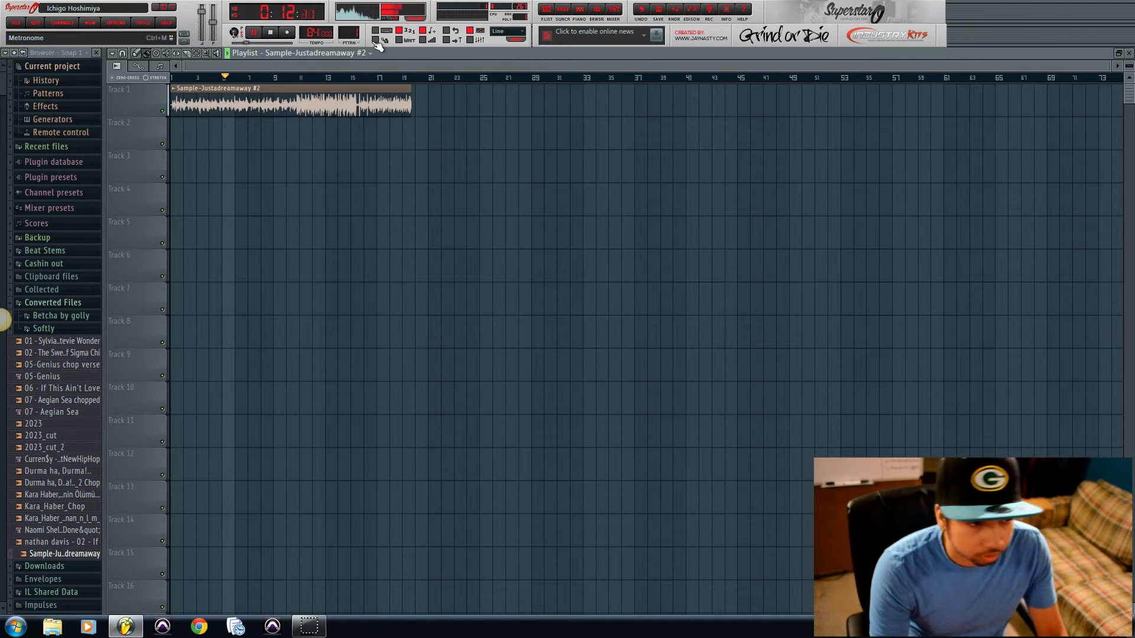
{"action": "left_click", "coordinate": [301, 75]}
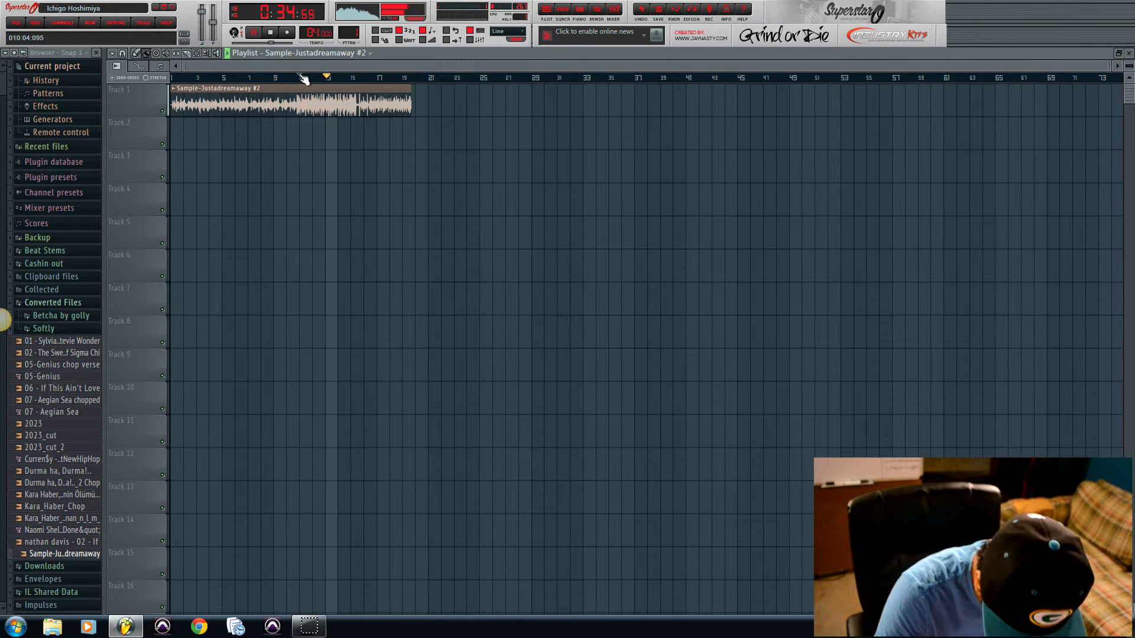
{"action": "key", "text": "space"}
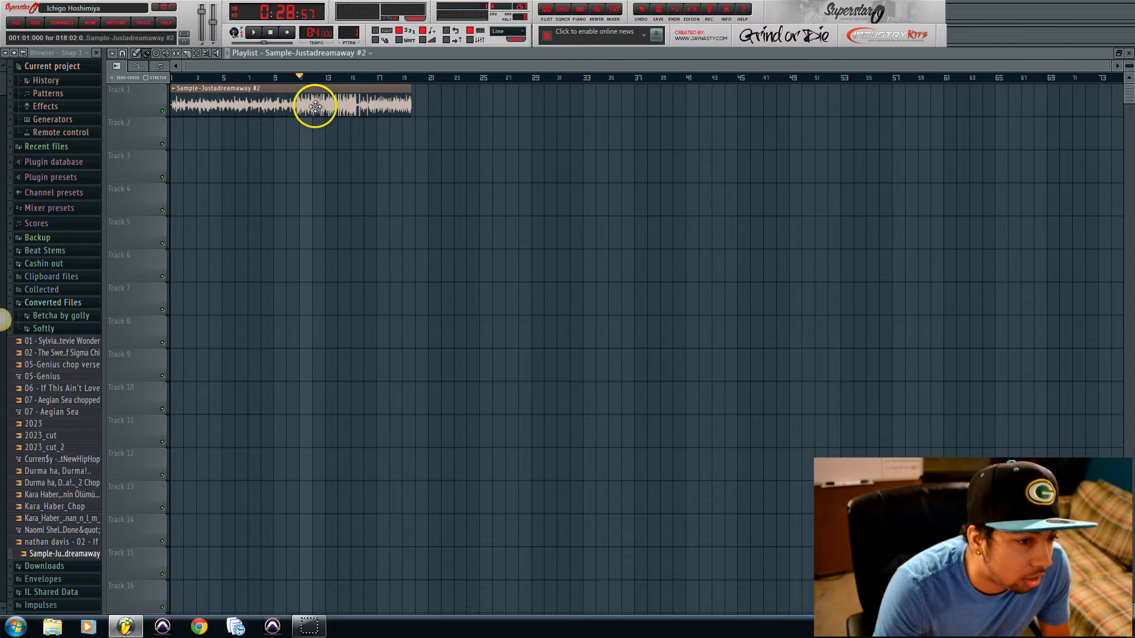
{"action": "right_click", "coordinate": [268, 107]}
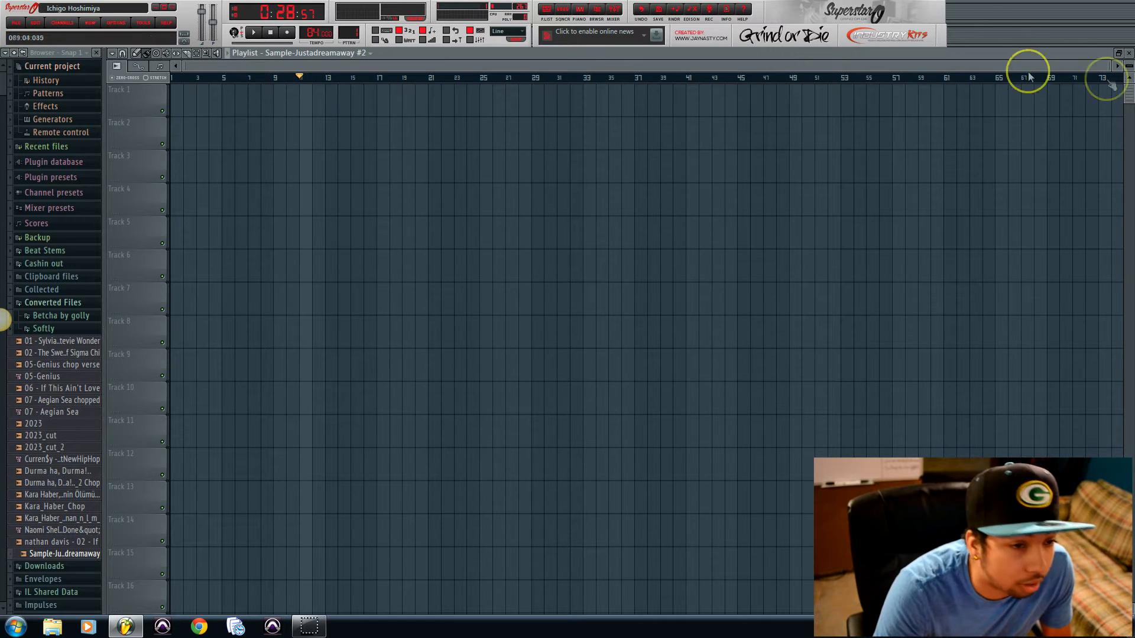
Reopen the channel rack and bring up the slicer settings of Sample-Justadreamaway #3, checking the pitch shift and time stretch sliders
{"action": "left_click", "coordinate": [563, 10]}
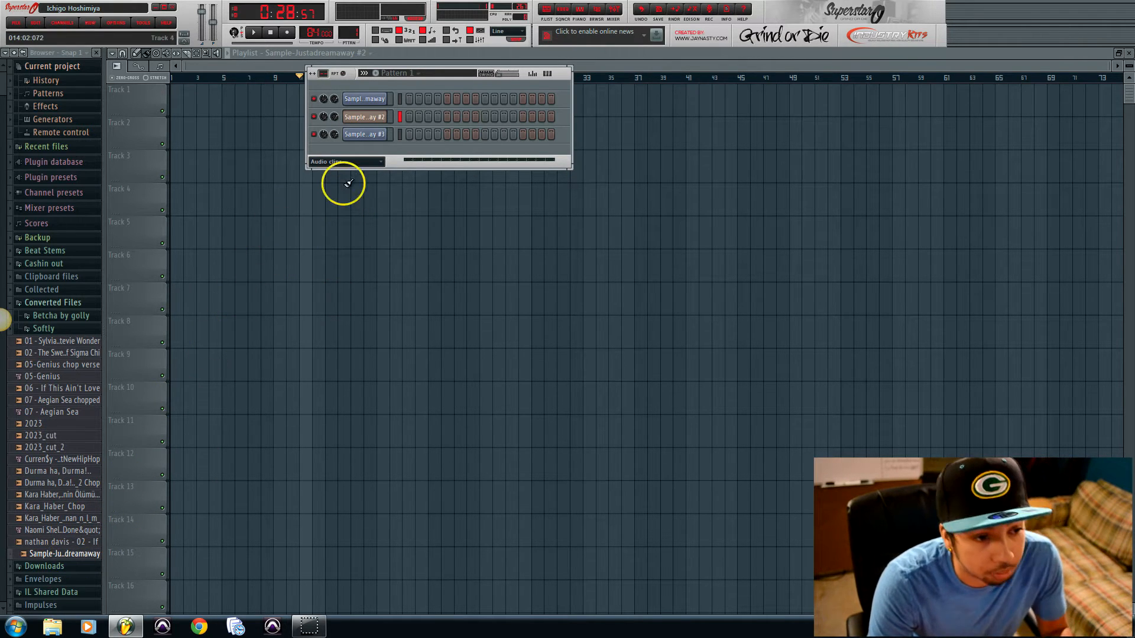
{"action": "left_click", "coordinate": [371, 133]}
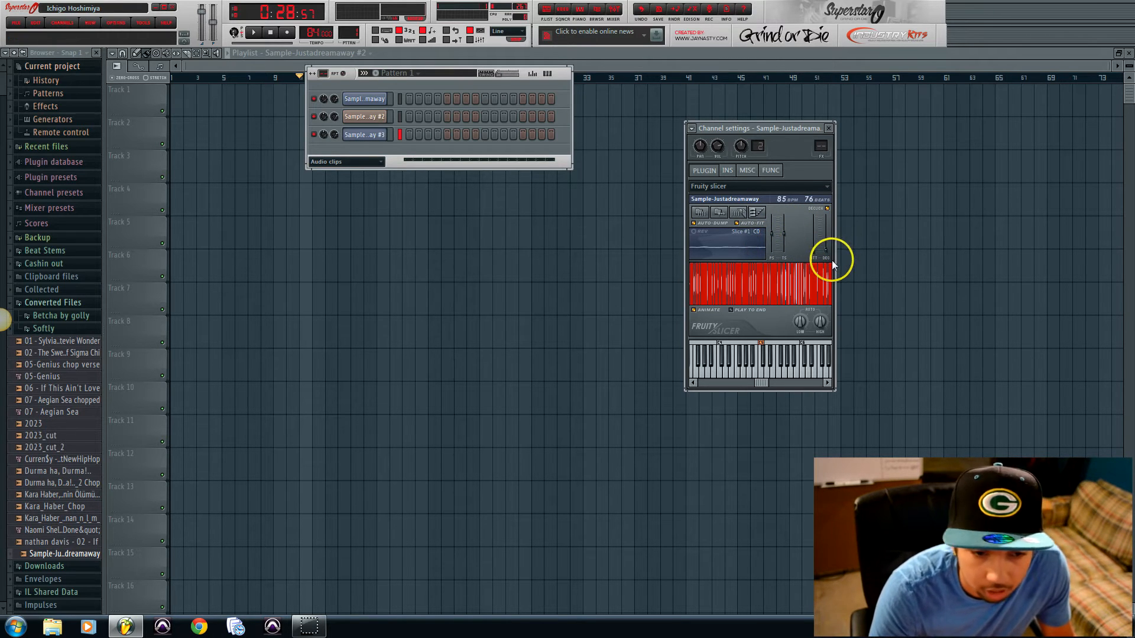
{"action": "right_click", "coordinate": [782, 234]}
{"action": "left_click", "coordinate": [808, 241]}
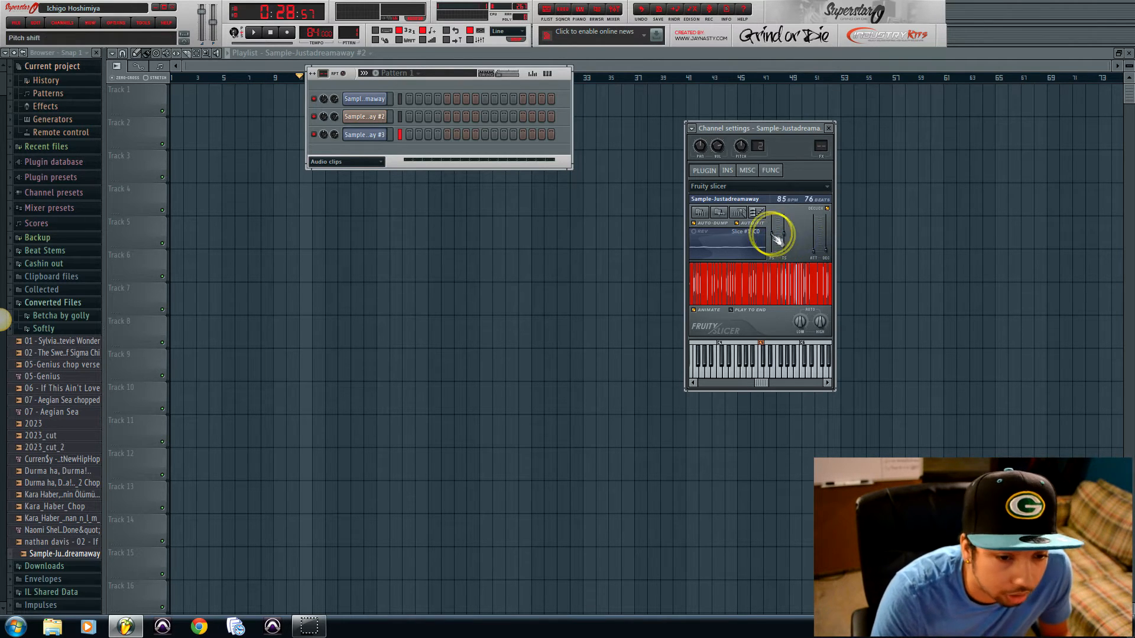
{"action": "right_click", "coordinate": [772, 236]}
{"action": "left_click", "coordinate": [779, 240]}
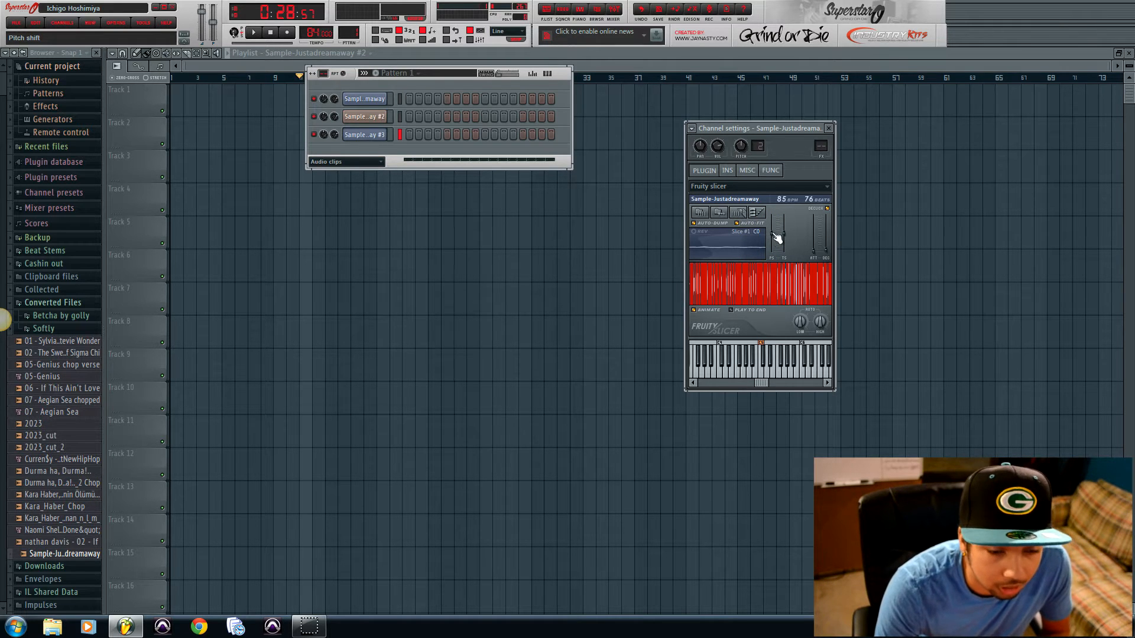
Turn off the Declick option above the slicer's ATT and DEC sliders
{"action": "right_click", "coordinate": [830, 252]}
{"action": "left_click", "coordinate": [834, 254]}
{"action": "left_click", "coordinate": [829, 206]}
{"action": "right_click", "coordinate": [814, 253]}
{"action": "left_click", "coordinate": [829, 258]}
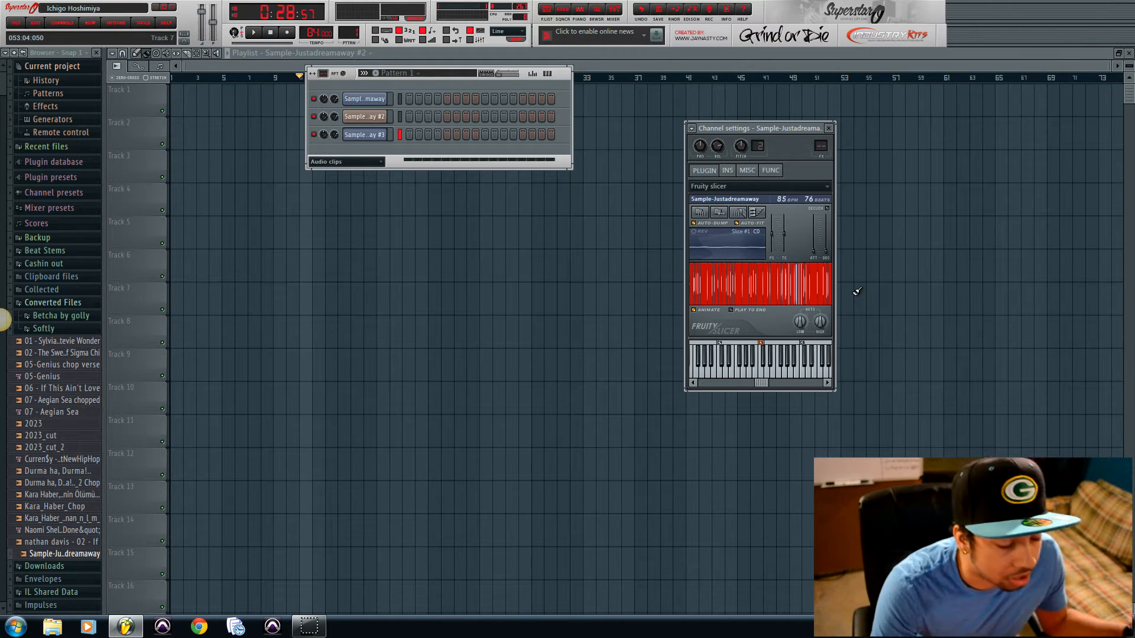
Audition a keyboard note and a waveform slice, and enable Play to end in the slicer
{"action": "left_click", "coordinate": [752, 314]}
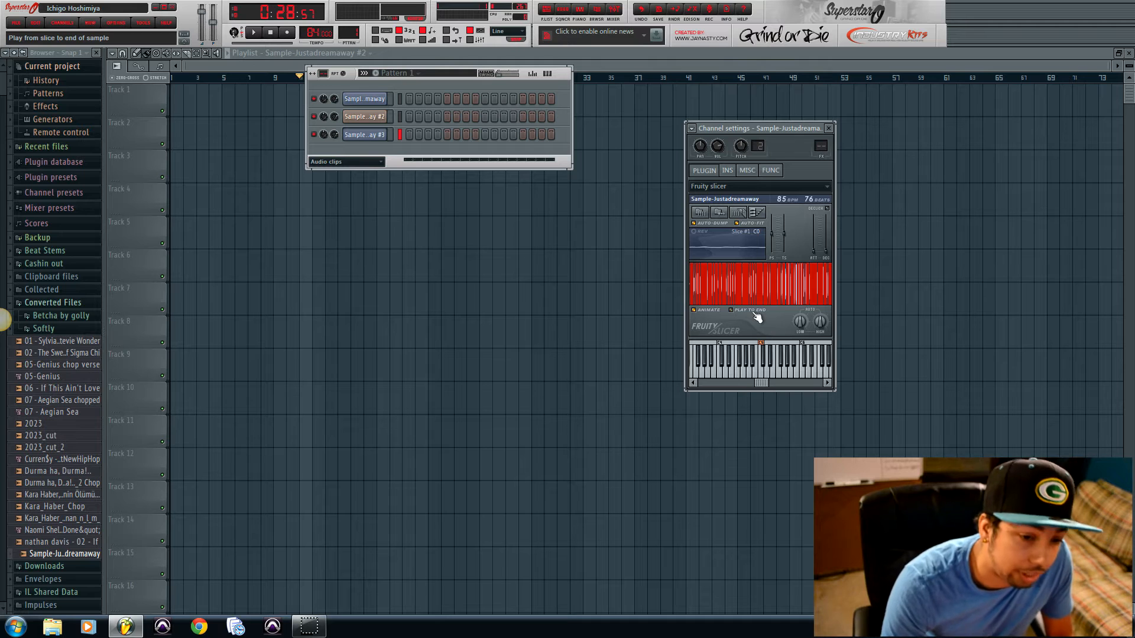
{"action": "left_click", "coordinate": [756, 317]}
{"action": "left_click", "coordinate": [756, 318]}
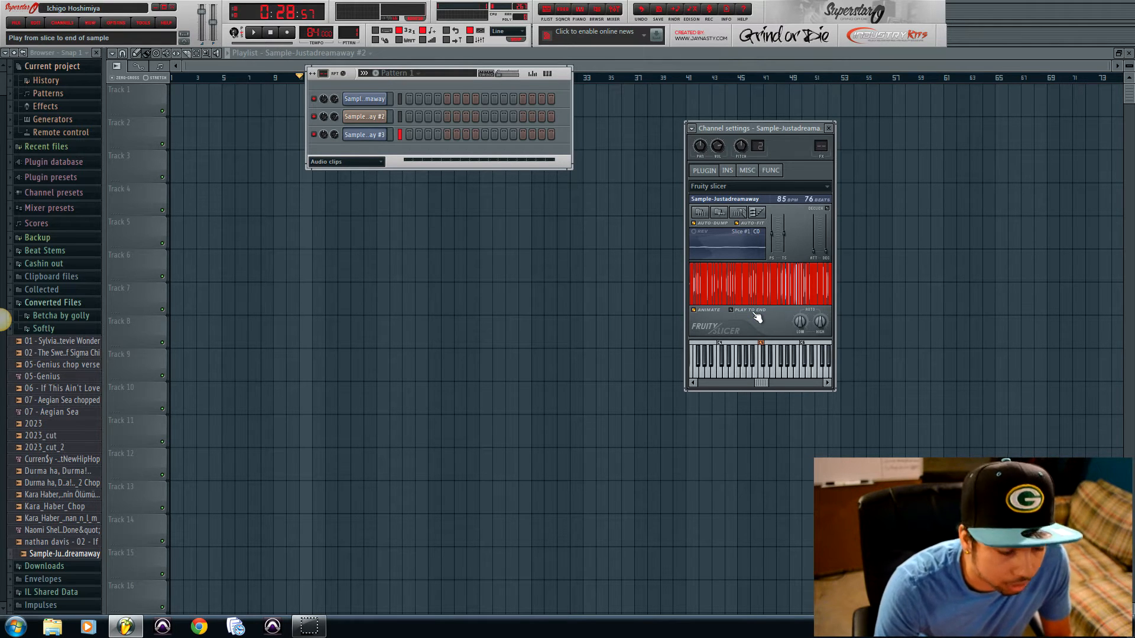
{"action": "left_click", "coordinate": [760, 359]}
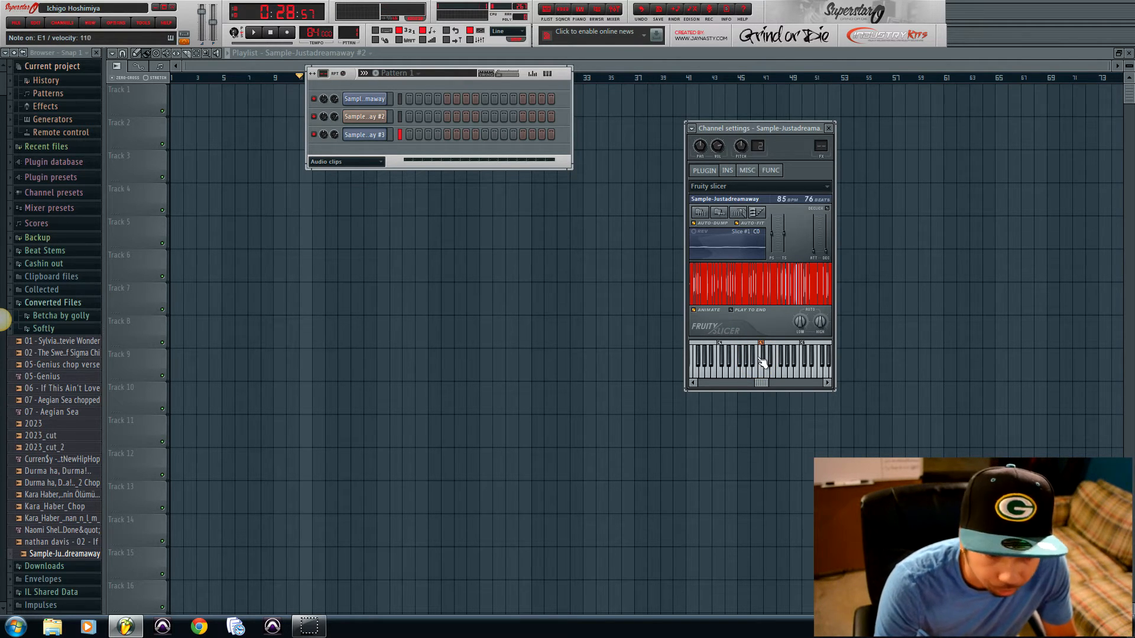
{"action": "left_click", "coordinate": [740, 287]}
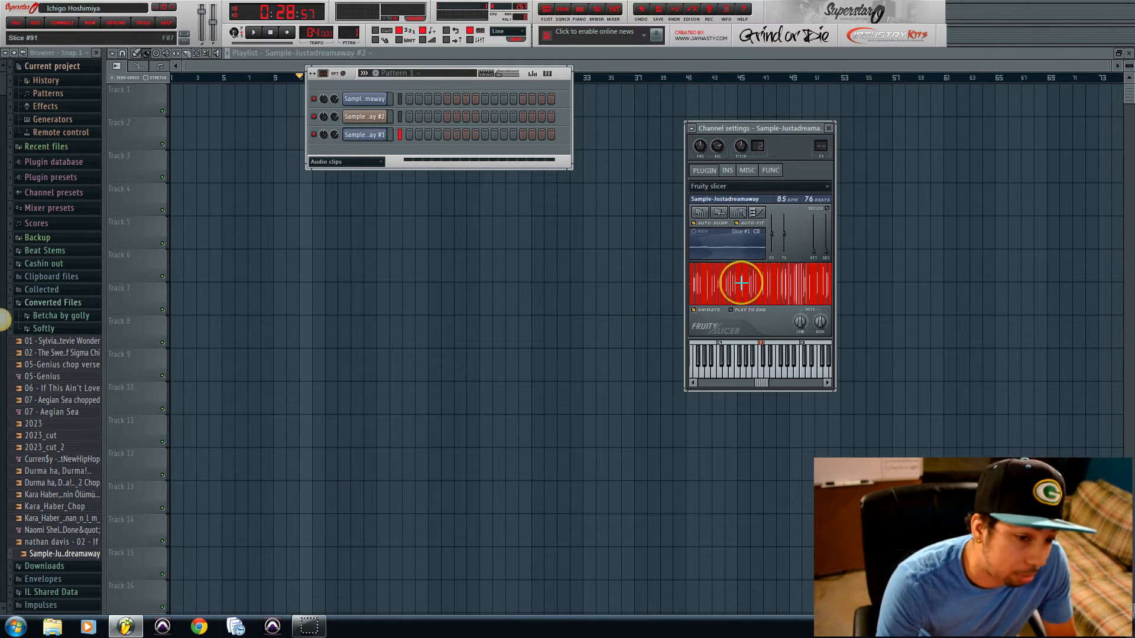
{"action": "left_click", "coordinate": [423, 105]}
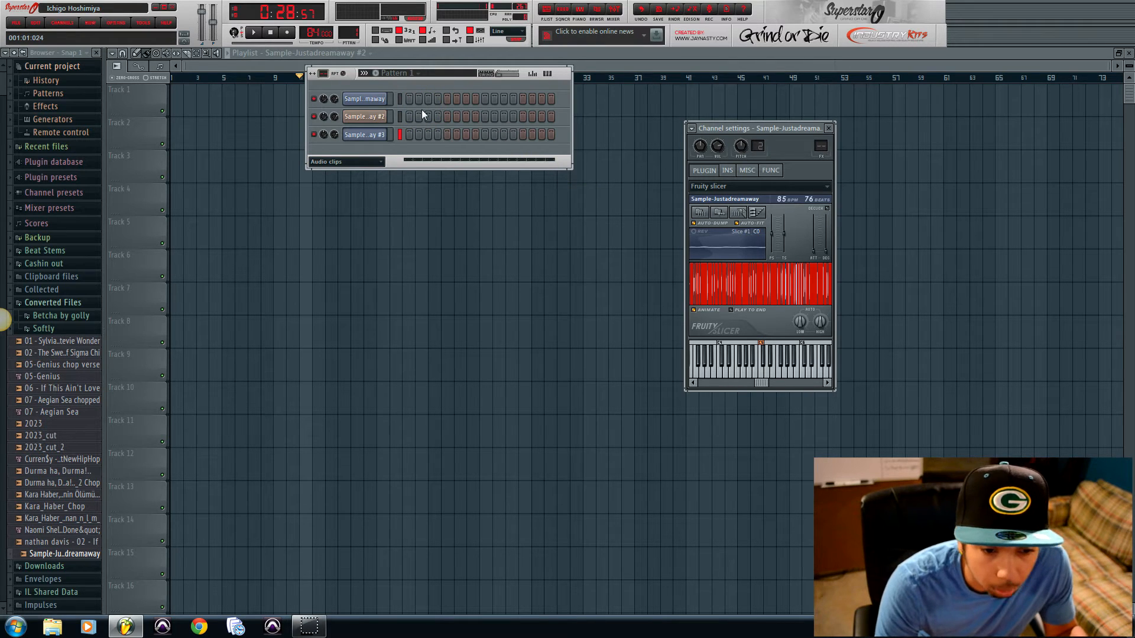
{"action": "left_click", "coordinate": [733, 311]}
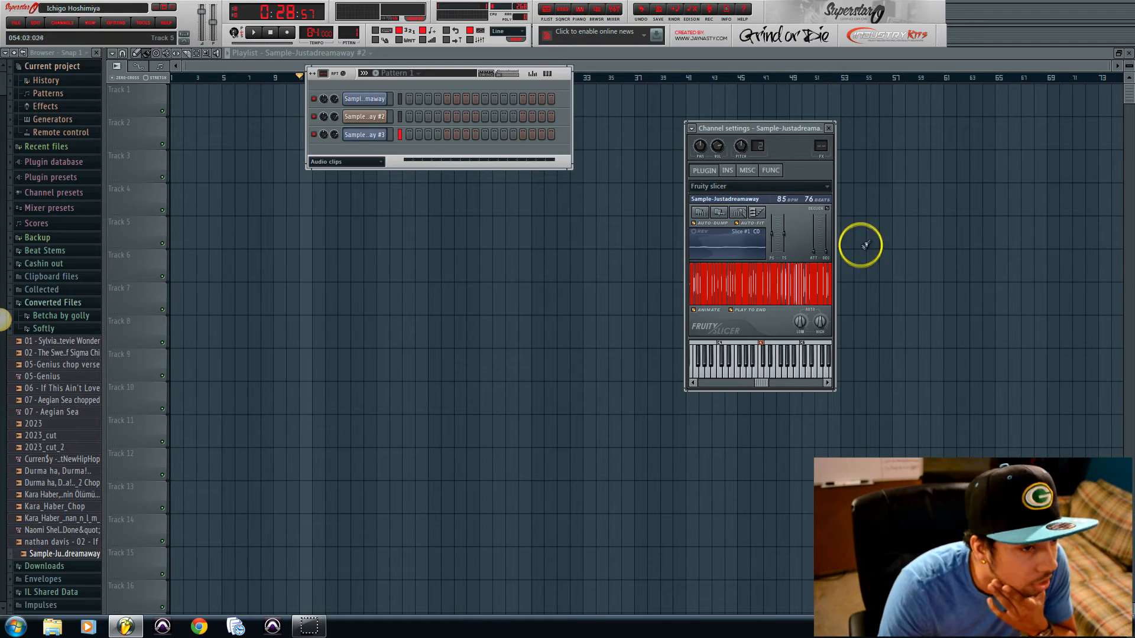
Adjust the slicer channel's pitch knob range in semitones
{"action": "left_click", "coordinate": [758, 147]}
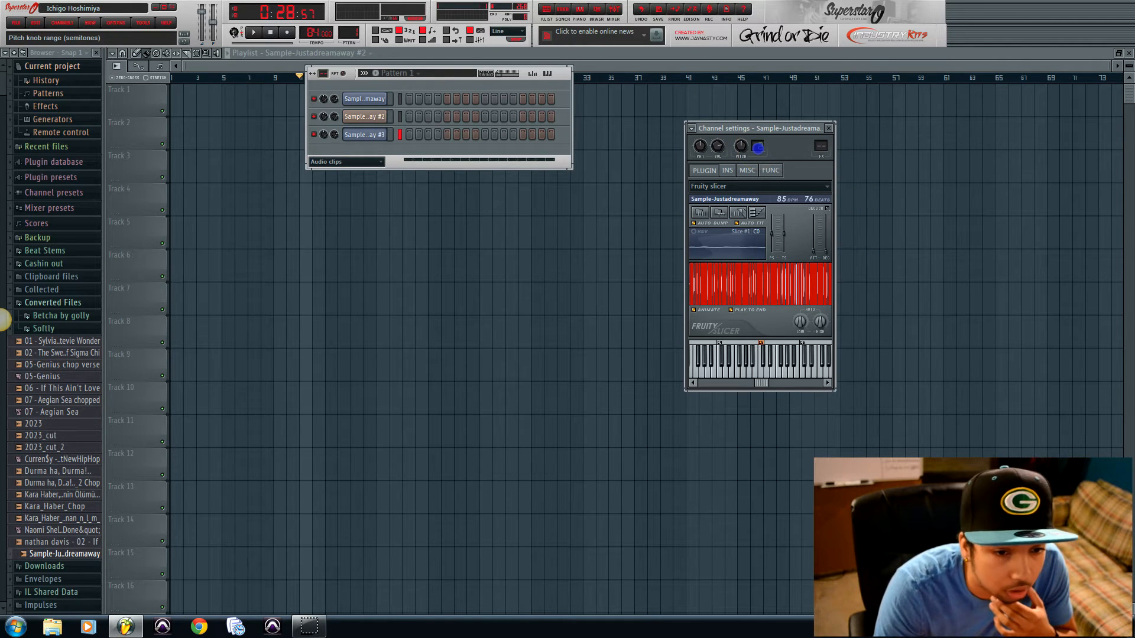
{"action": "left_click_drag", "start_coordinate": [757, 146], "coordinate": [758, 145]}
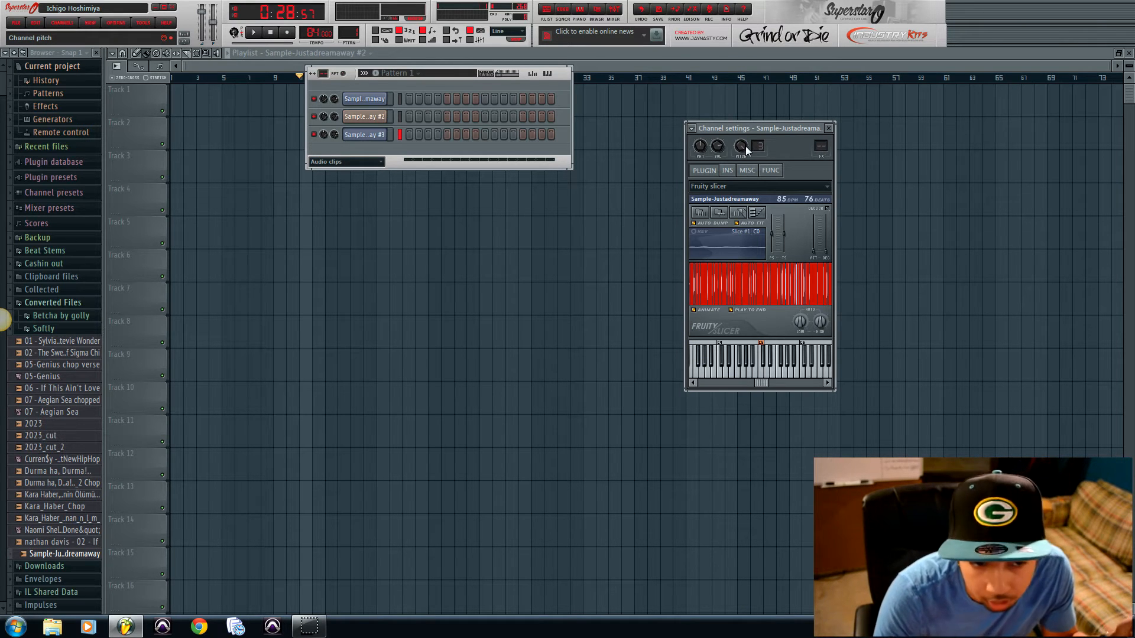
{"action": "left_click", "coordinate": [718, 195]}
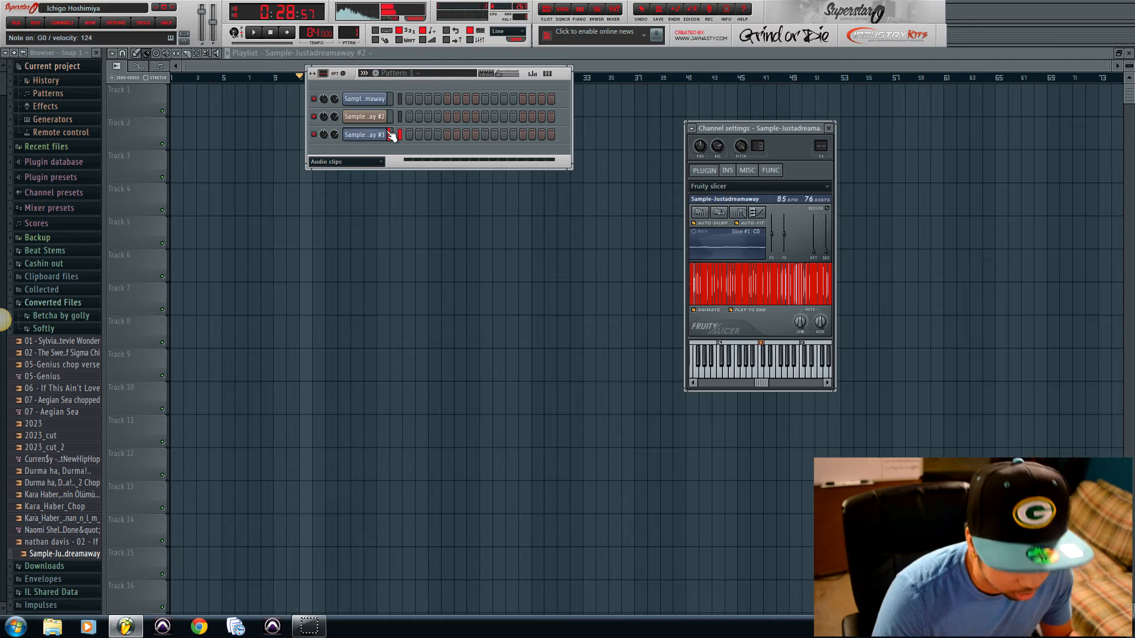
Record a held Slice #8 note, a little over two bars long, into the Sample-Justadreamaway #3 channel
{"action": "key", "text": "r"}
{"action": "key", "text": "space"}
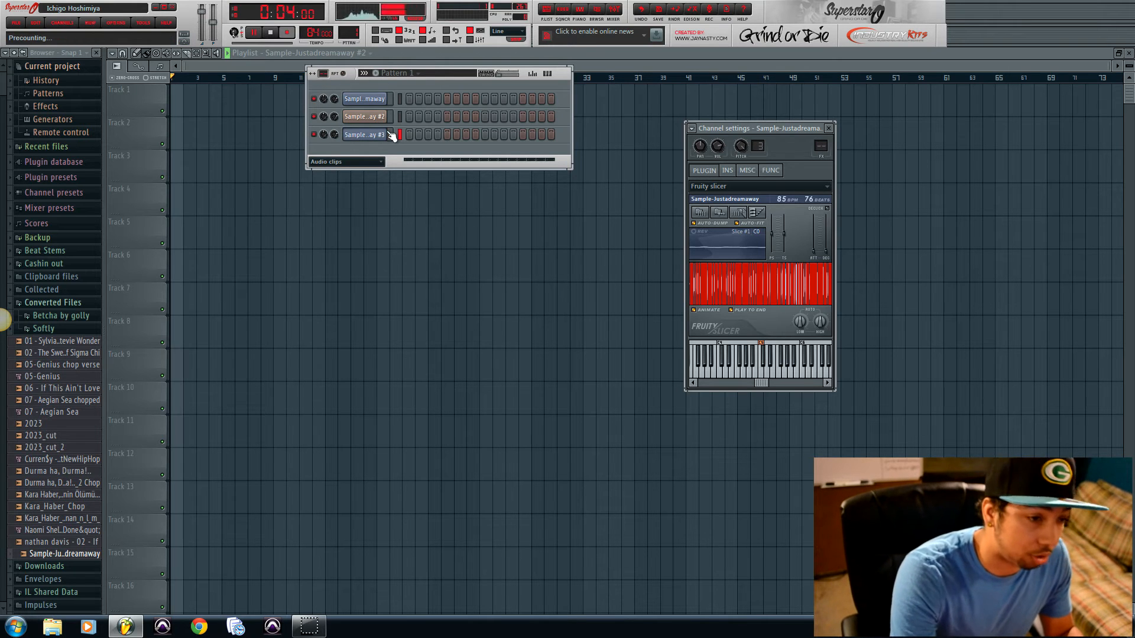
{"action": "key", "text": "space"}
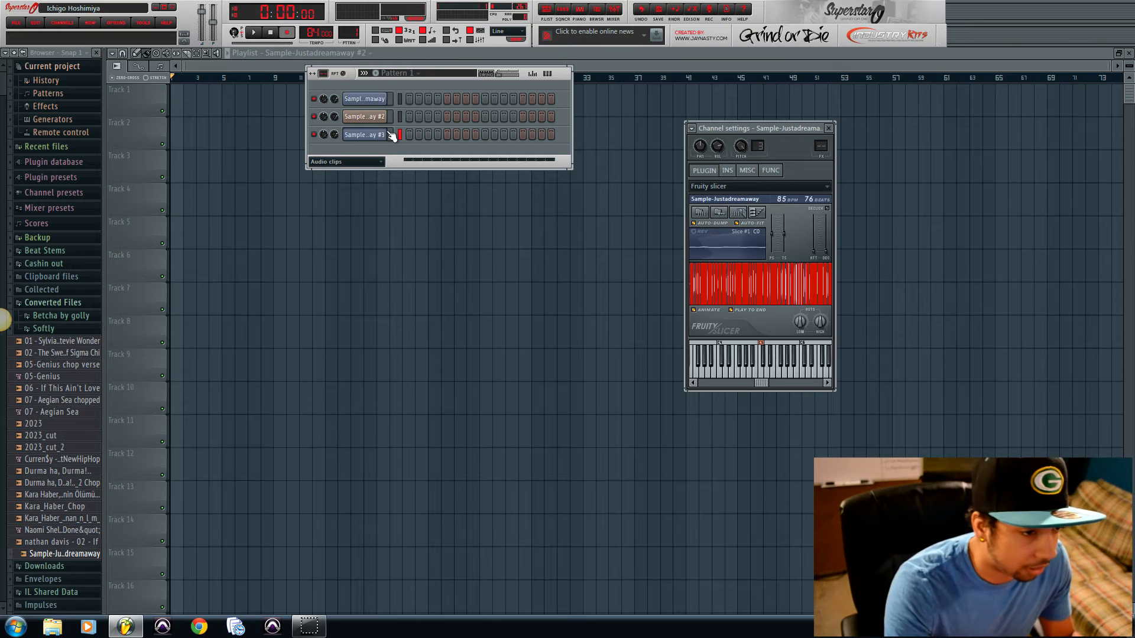
{"action": "key", "text": "space"}
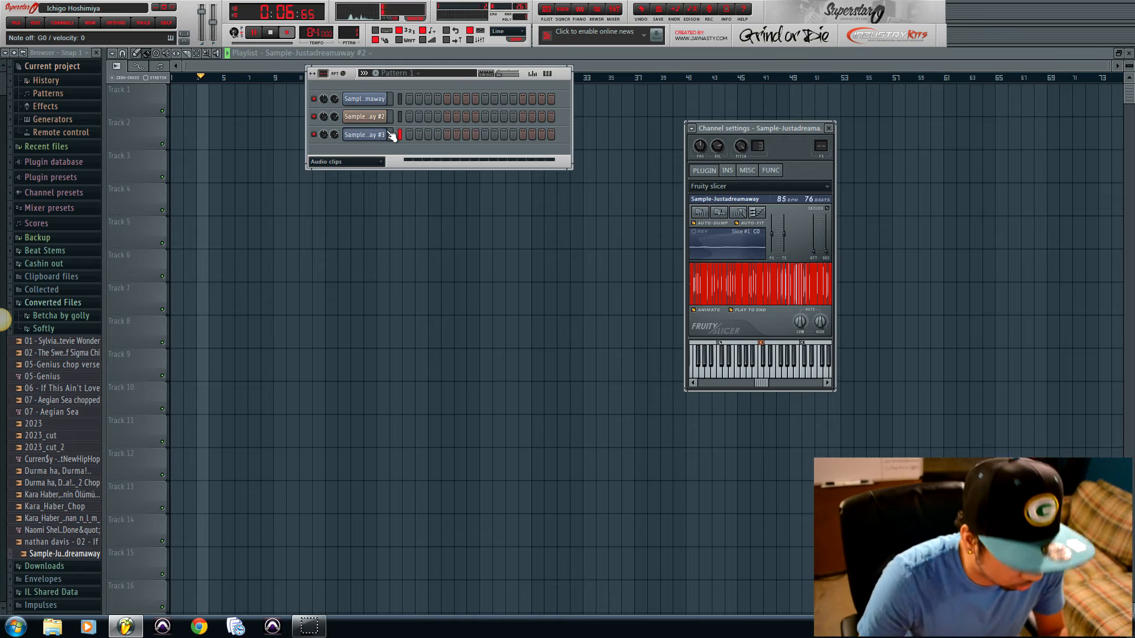
{"action": "key", "text": "space"}
In the channel's piano roll, slice the recorded Slice #8 note at bar 3 and delete the leftover piece
{"action": "left_click", "coordinate": [452, 139]}
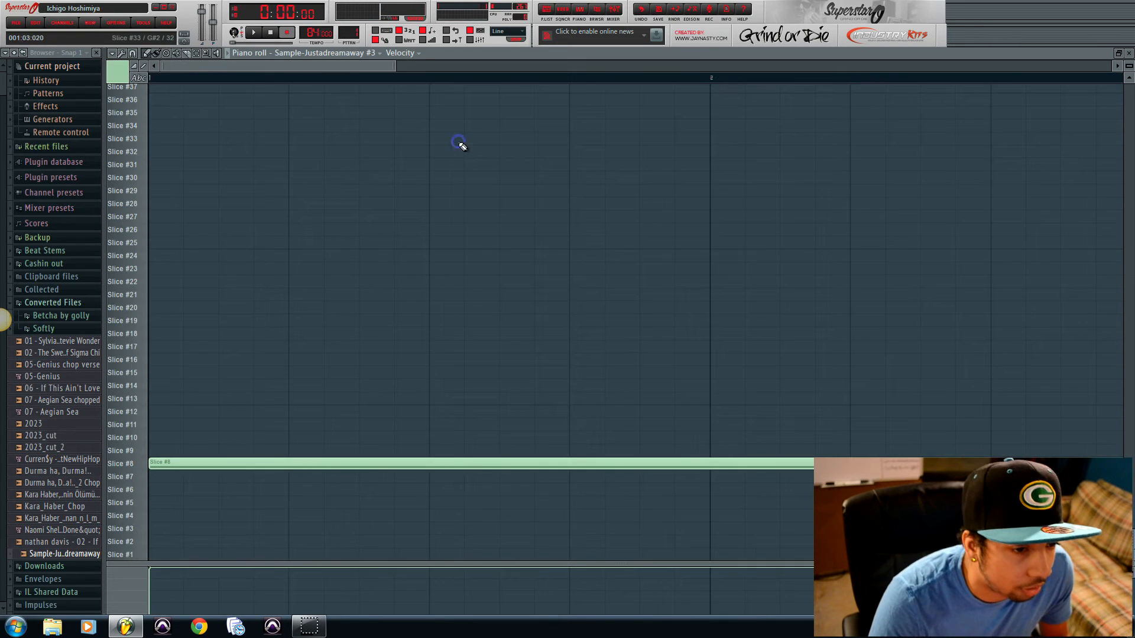
{"action": "scroll", "coordinate": [445, 227], "scroll_direction": "down", "scroll_amount": 2}
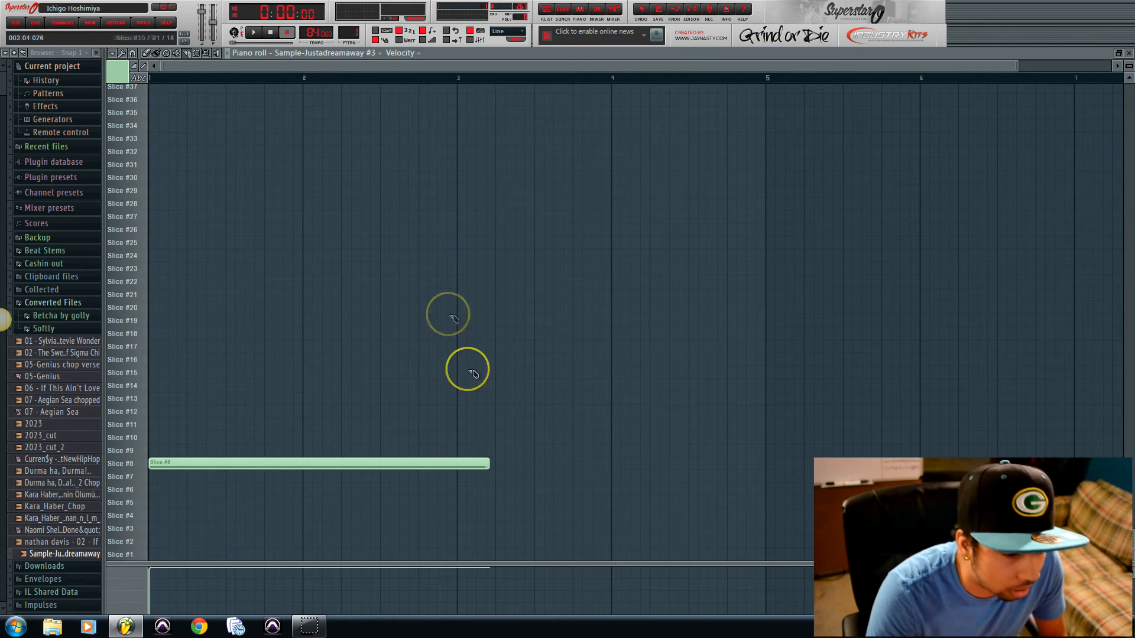
{"action": "left_click_drag", "start_coordinate": [461, 451], "coordinate": [461, 481]}
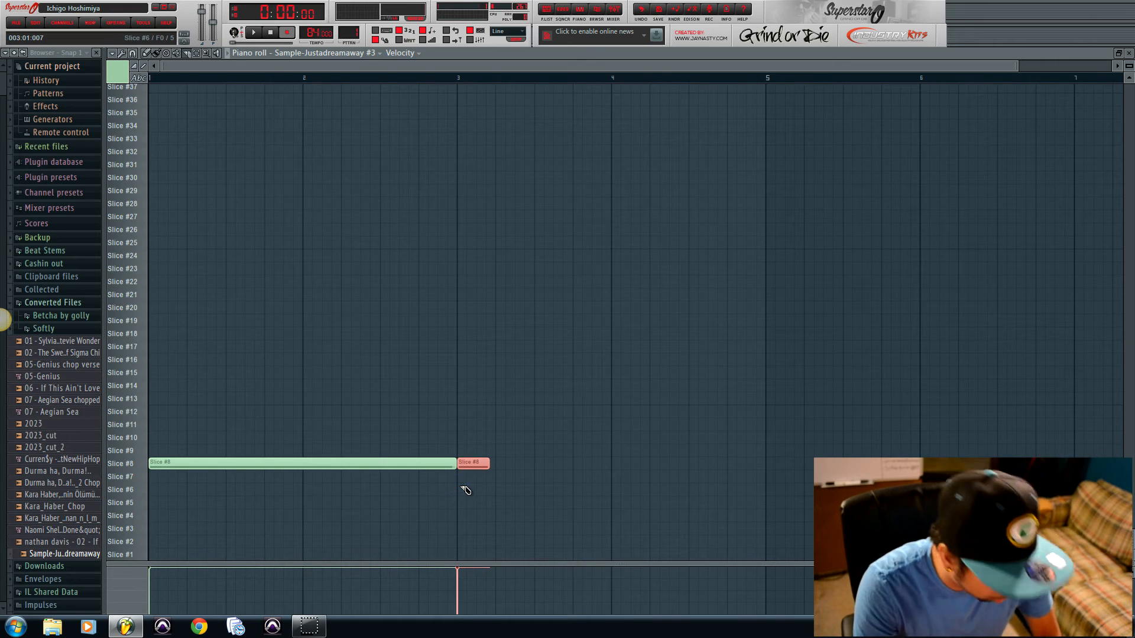
{"action": "right_click", "coordinate": [473, 463]}
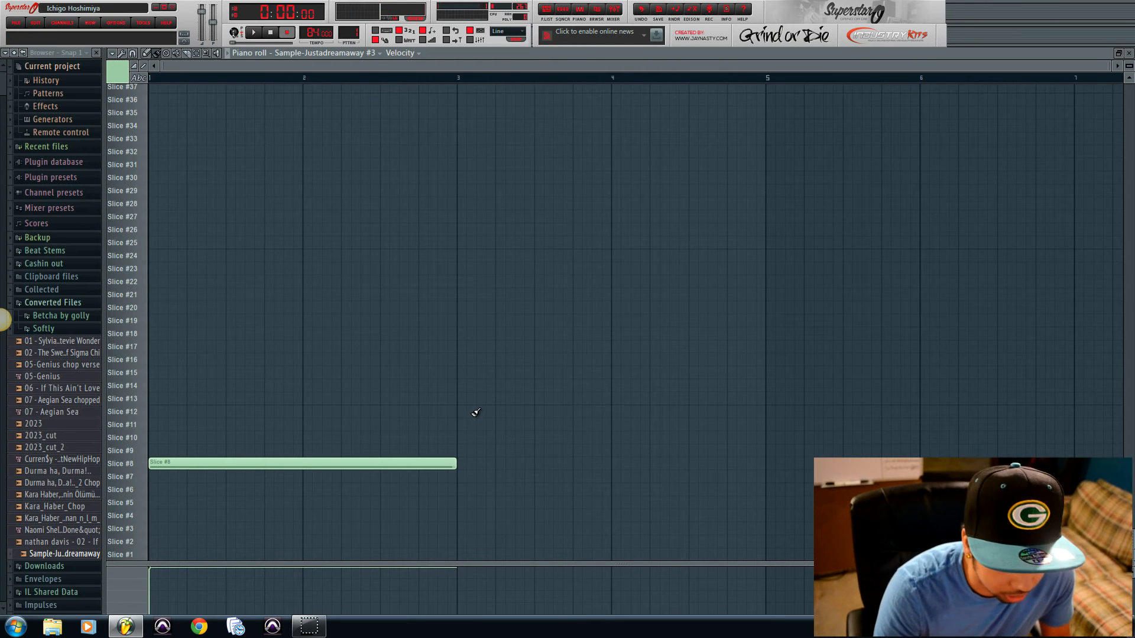
Play back the pattern, then slice the Slice #8 note at beat 2 of bar 1 and move the remainder to Slice #11
{"action": "key", "text": "space"}
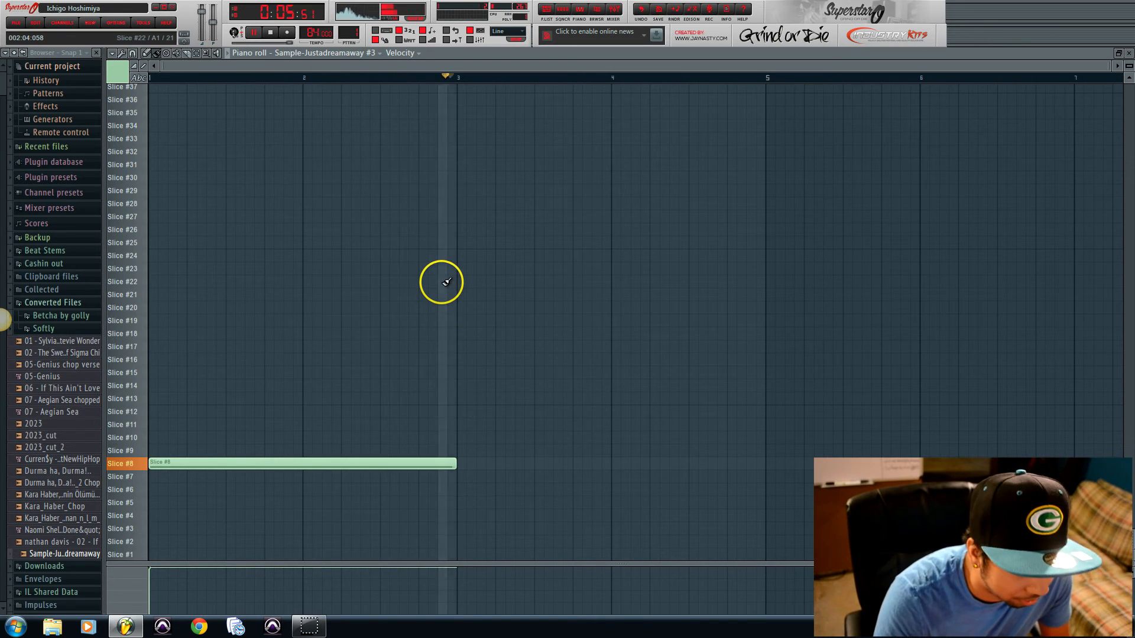
{"action": "key", "text": "space"}
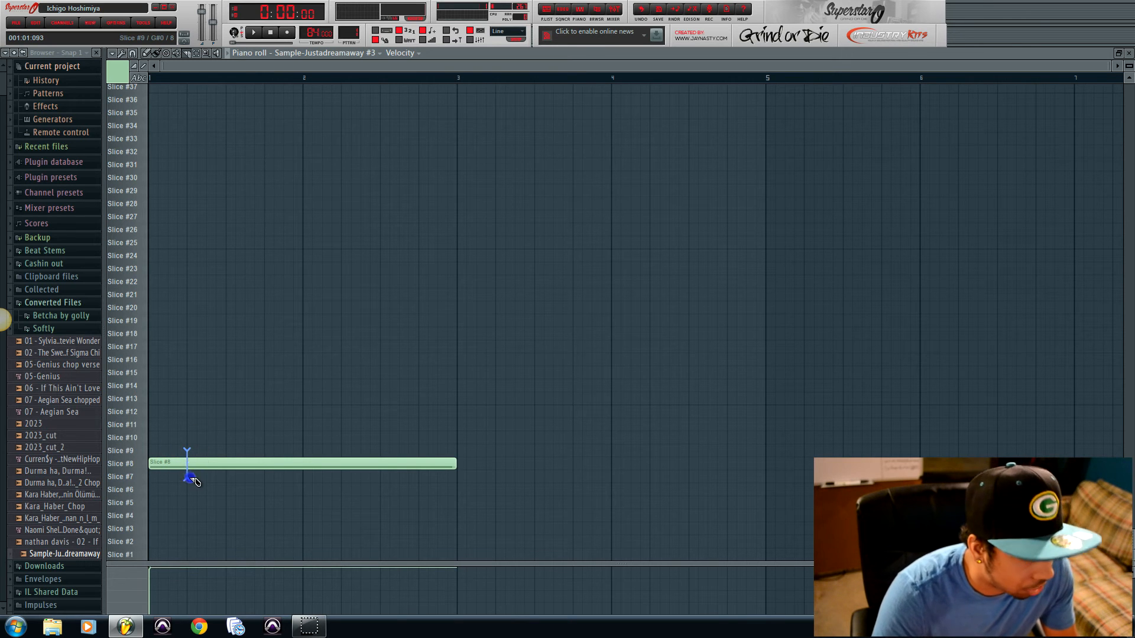
{"action": "left_click_drag", "start_coordinate": [193, 479], "coordinate": [192, 480]}
{"action": "left_click", "coordinate": [209, 469]}
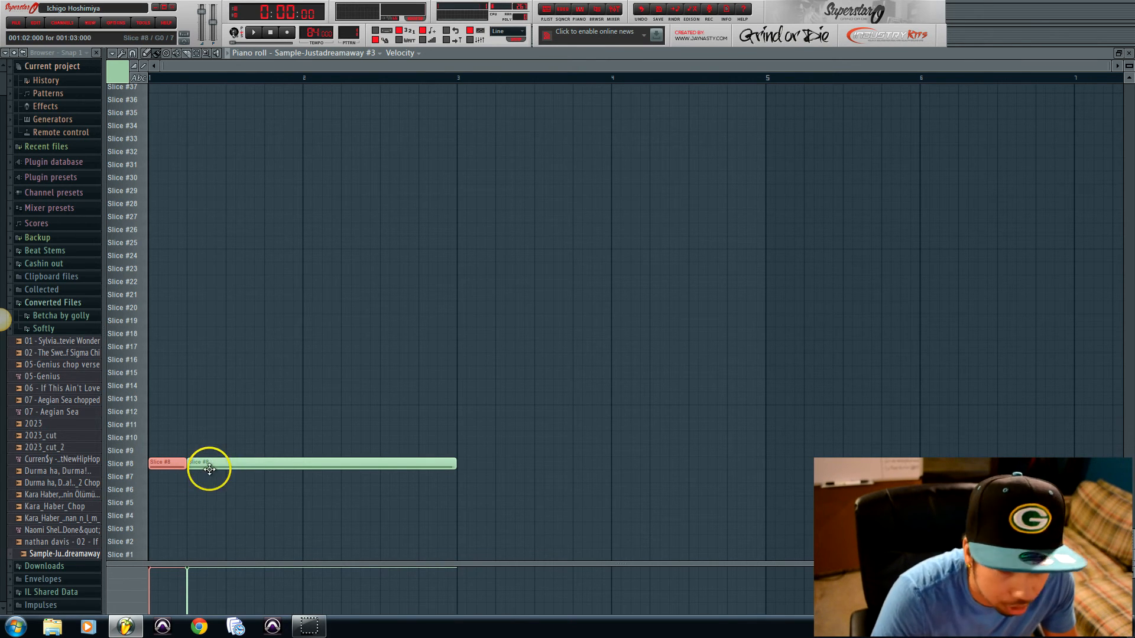
{"action": "left_click_drag", "start_coordinate": [216, 463], "coordinate": [213, 418]}
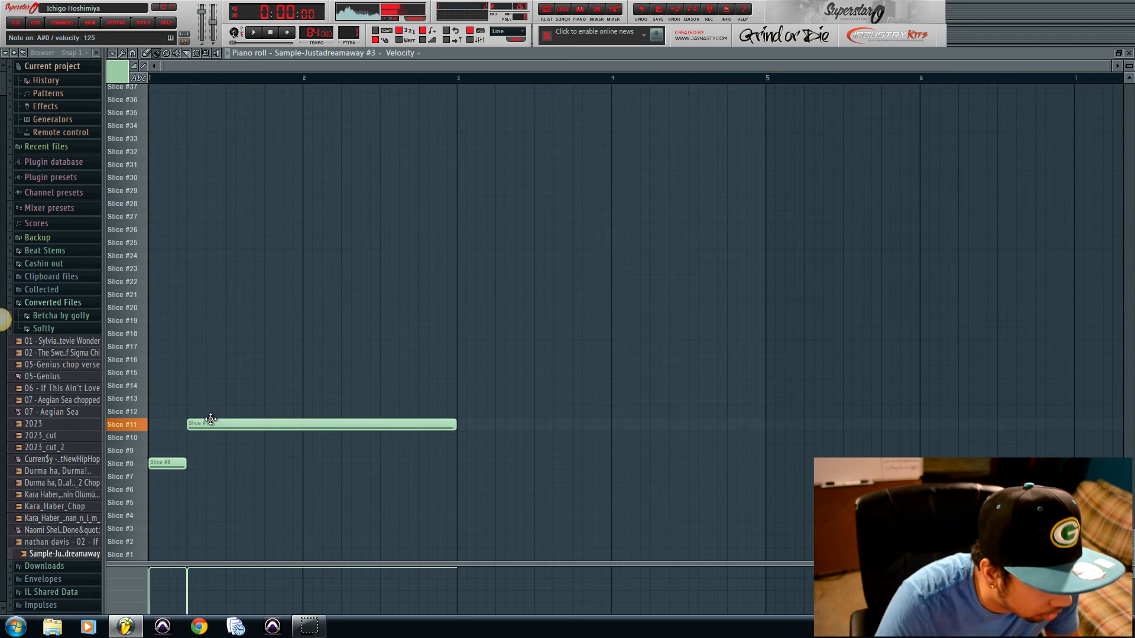
{"action": "left_click", "coordinate": [241, 461]}
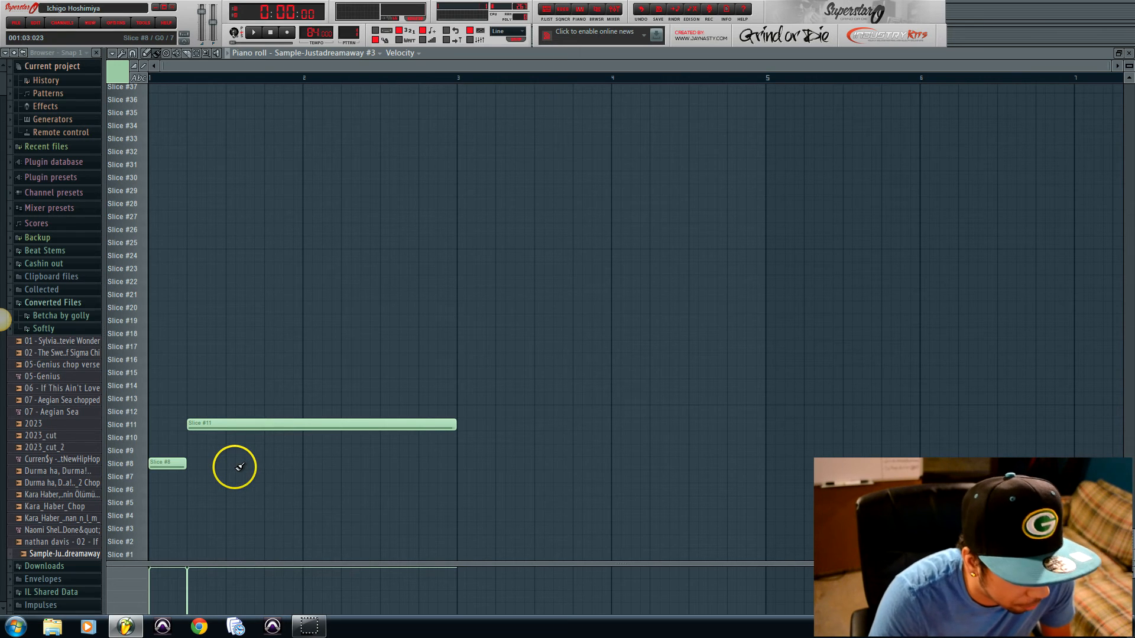
Preview the pattern, then slice the Slice #11 note at beat 4 of bar 1 and move the remainder to Slice #19
{"action": "key", "text": "space"}
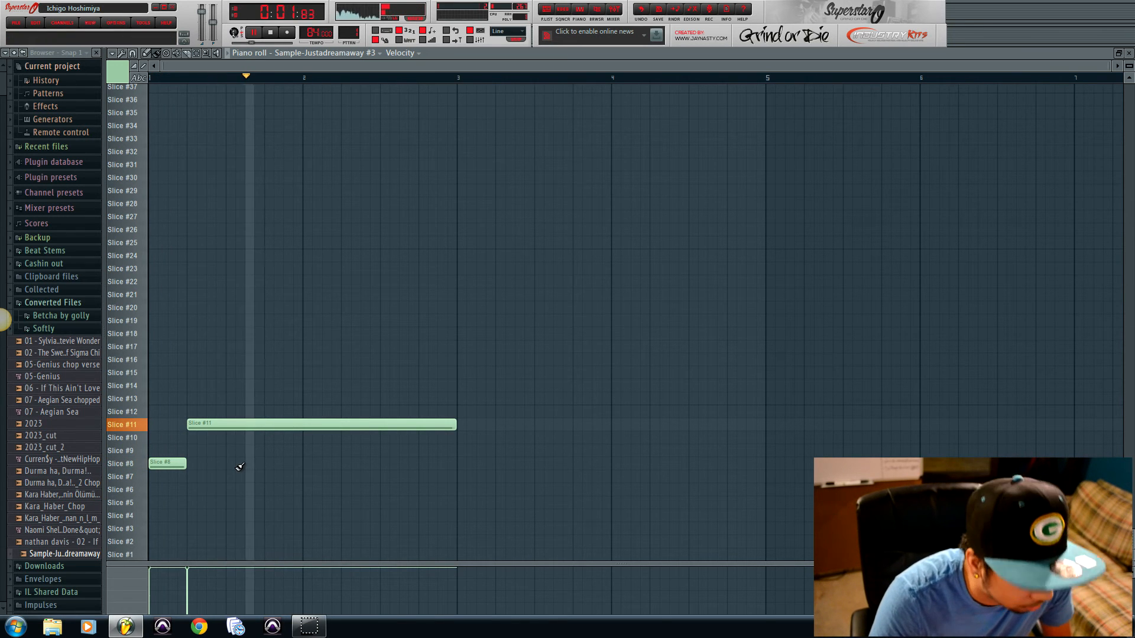
{"action": "left_click", "coordinate": [231, 464]}
{"action": "key", "text": "space"}
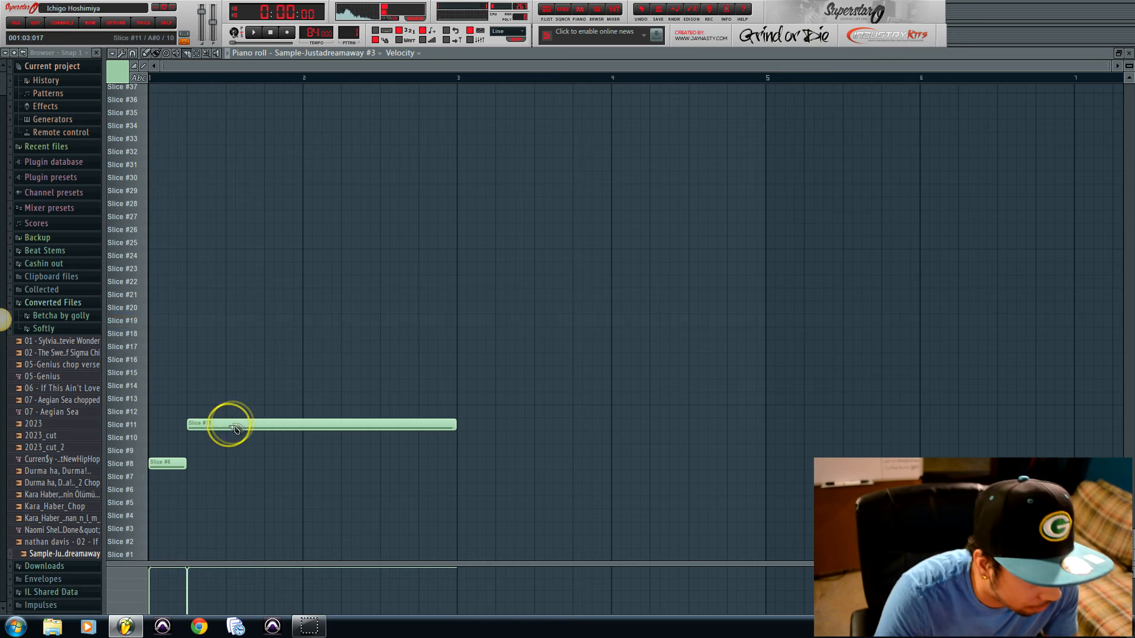
{"action": "left_click_drag", "start_coordinate": [268, 416], "coordinate": [286, 317]}
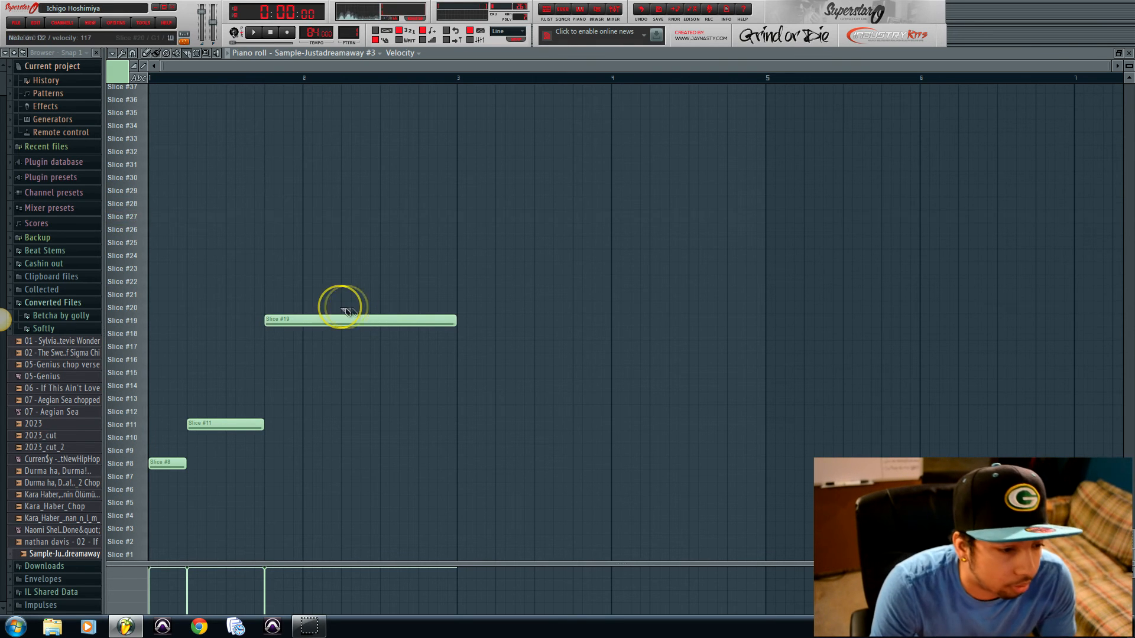
Slice the Slice #19 note at beat 2 of bar 2, move the remainder to Slice #27, and play back the sequence
{"action": "left_click_drag", "start_coordinate": [341, 303], "coordinate": [343, 329]}
{"action": "key", "text": "b"}
{"action": "left_click_drag", "start_coordinate": [343, 324], "coordinate": [355, 211]}
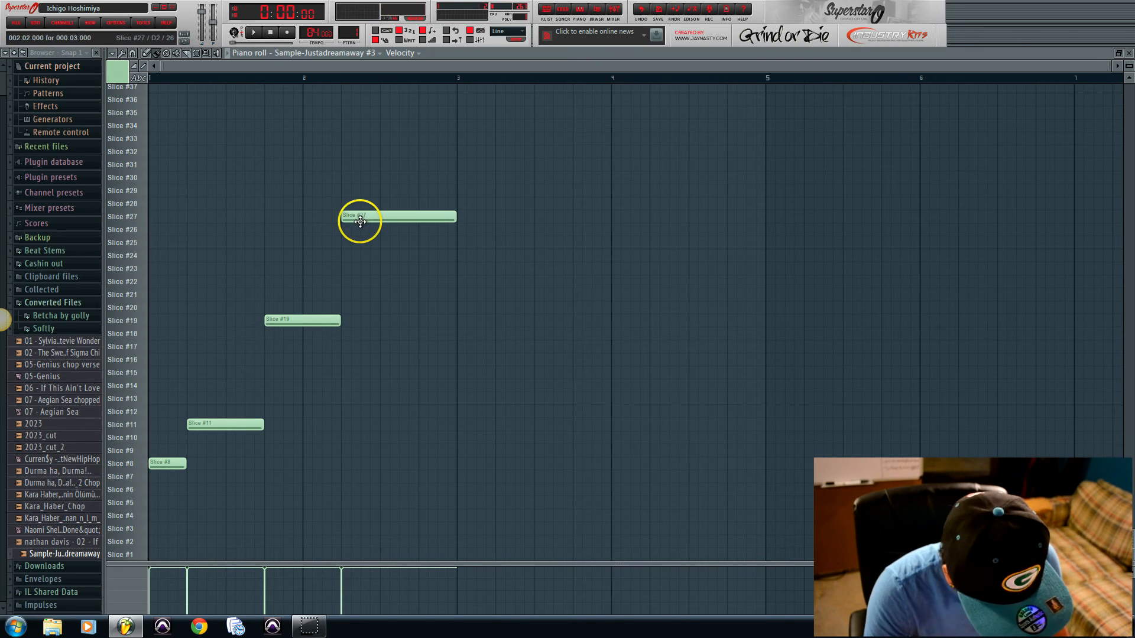
{"action": "key", "text": "space"}
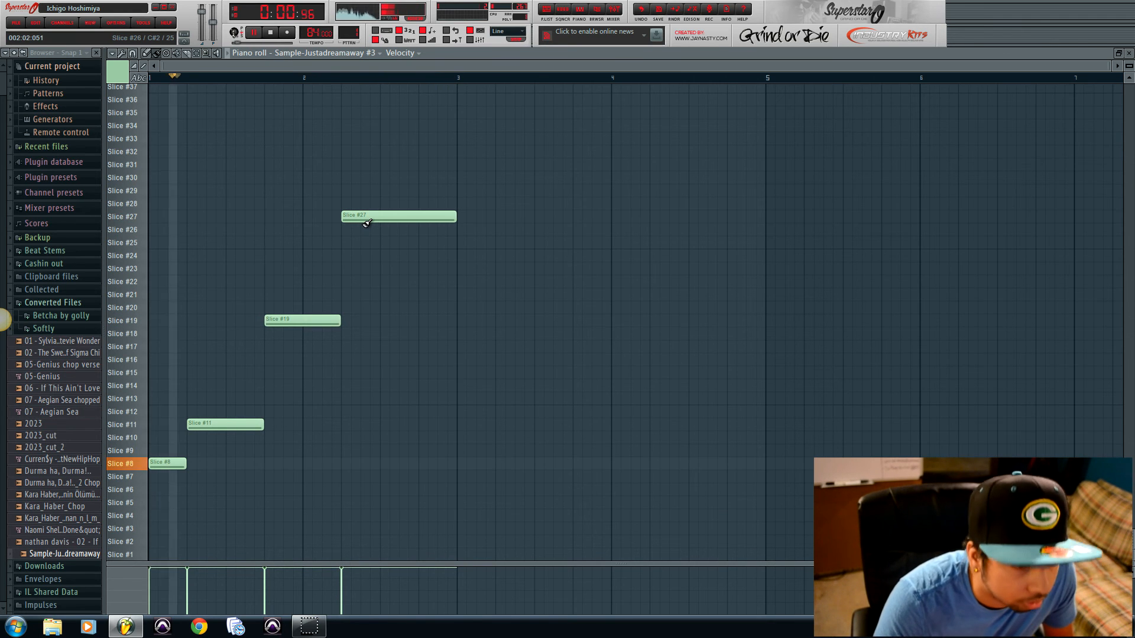
{"action": "key", "text": "space"}
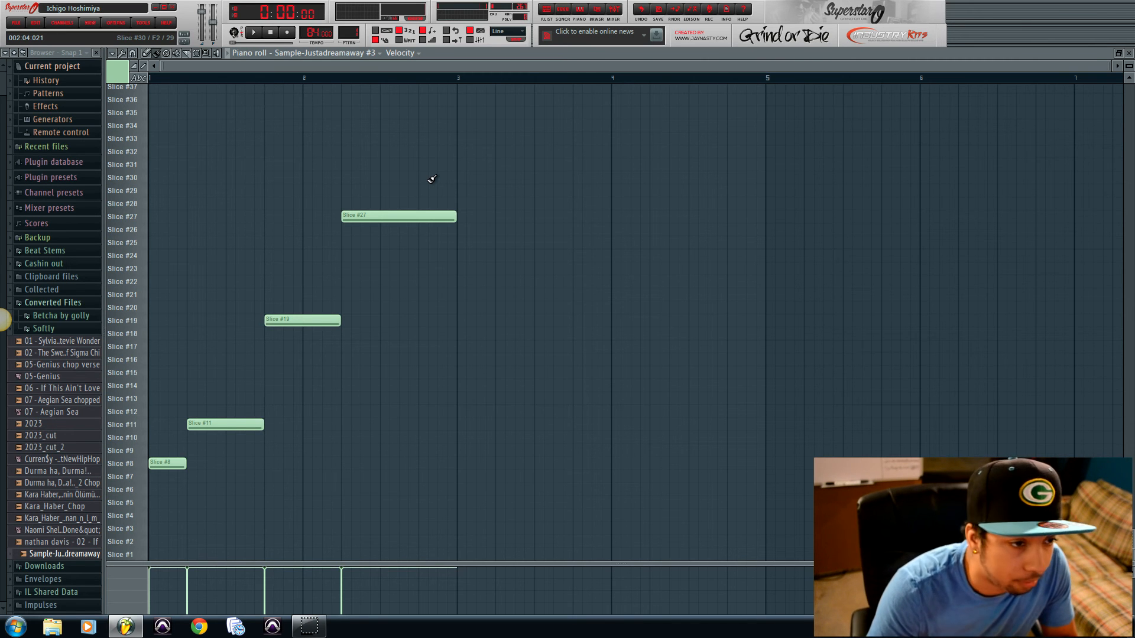
Close the piano roll and open the channel settings of the third sample channel
{"action": "left_click", "coordinate": [1129, 53]}
{"action": "left_click", "coordinate": [383, 134]}
{"action": "left_click", "coordinate": [383, 134]}
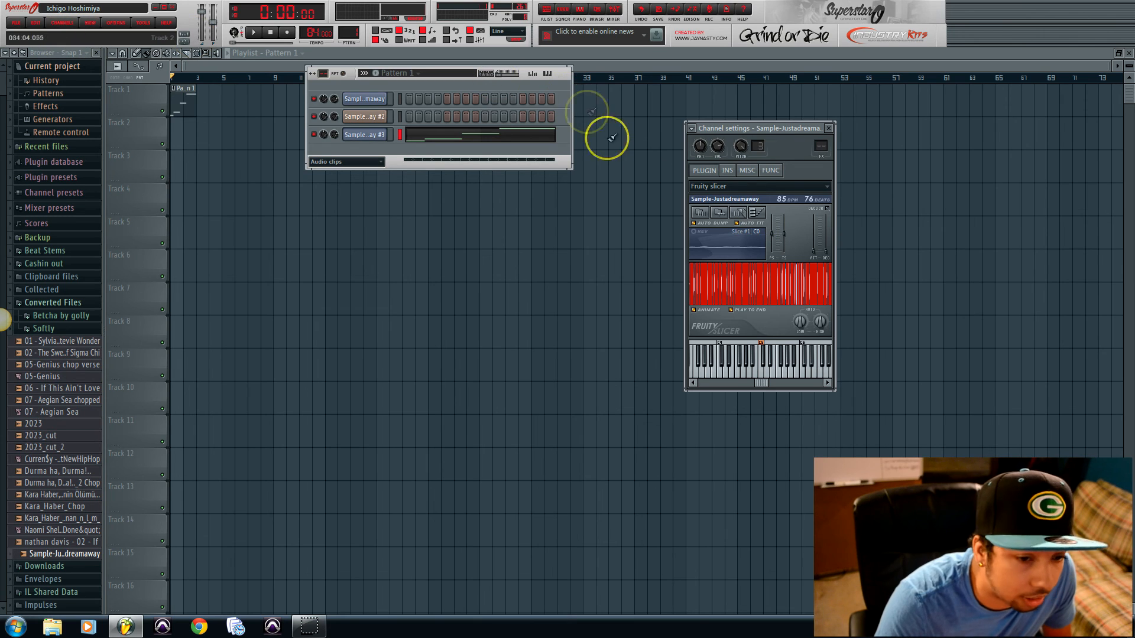
Try a different pitch shift in the slicer while playing the pattern, then reset the pitch shift to its default
{"action": "left_click_drag", "start_coordinate": [776, 237], "coordinate": [772, 230]}
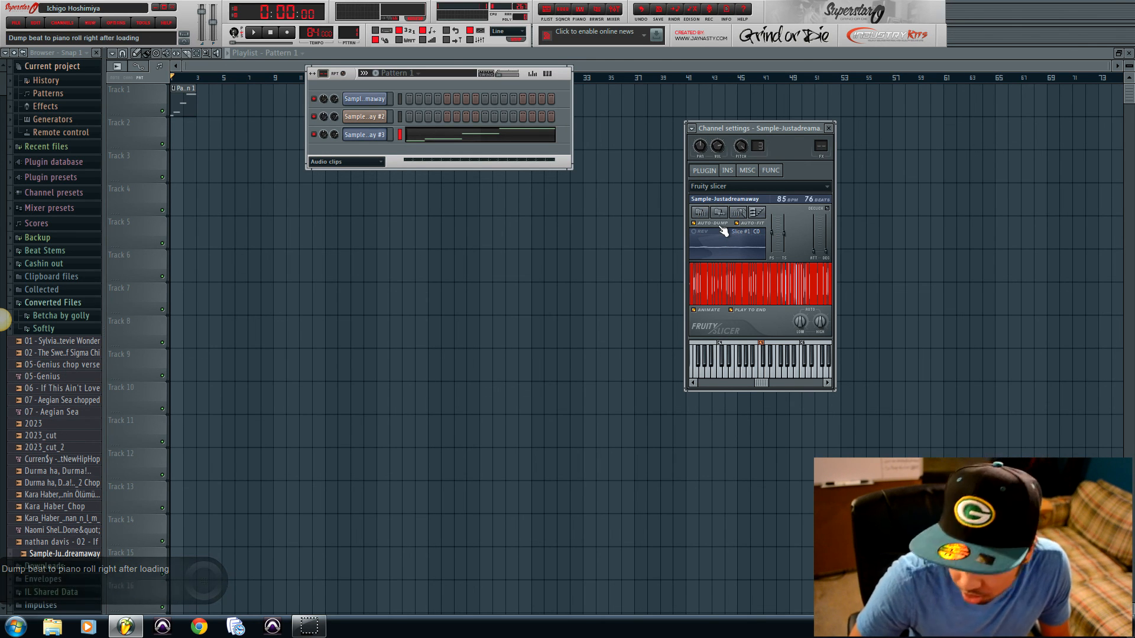
{"action": "key", "text": "space"}
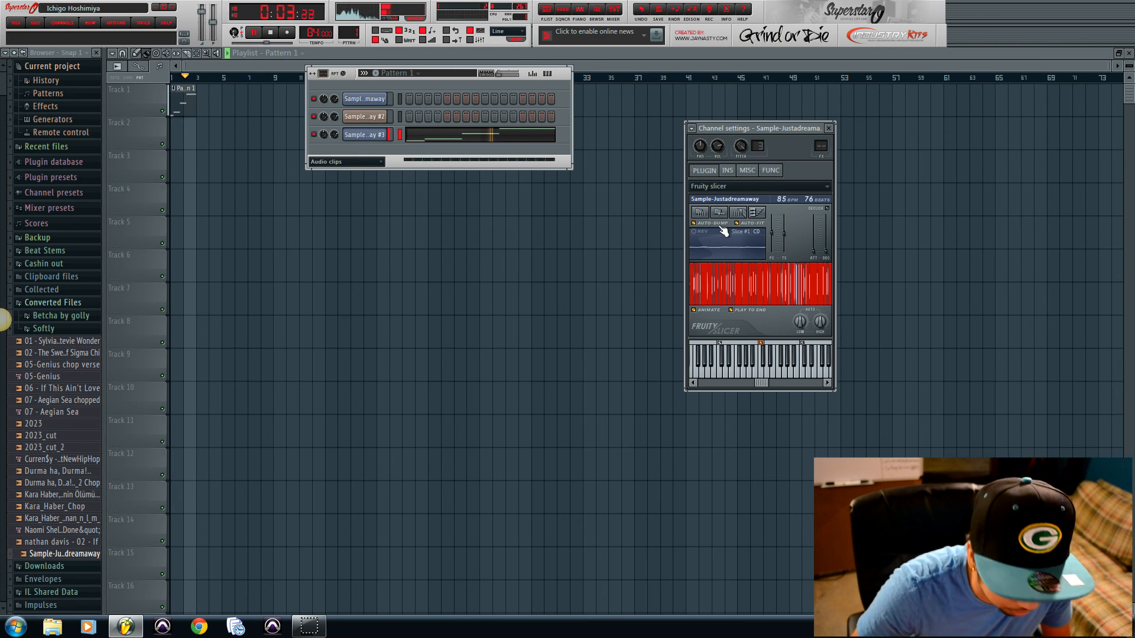
{"action": "key", "text": "space"}
{"action": "right_click", "coordinate": [775, 235]}
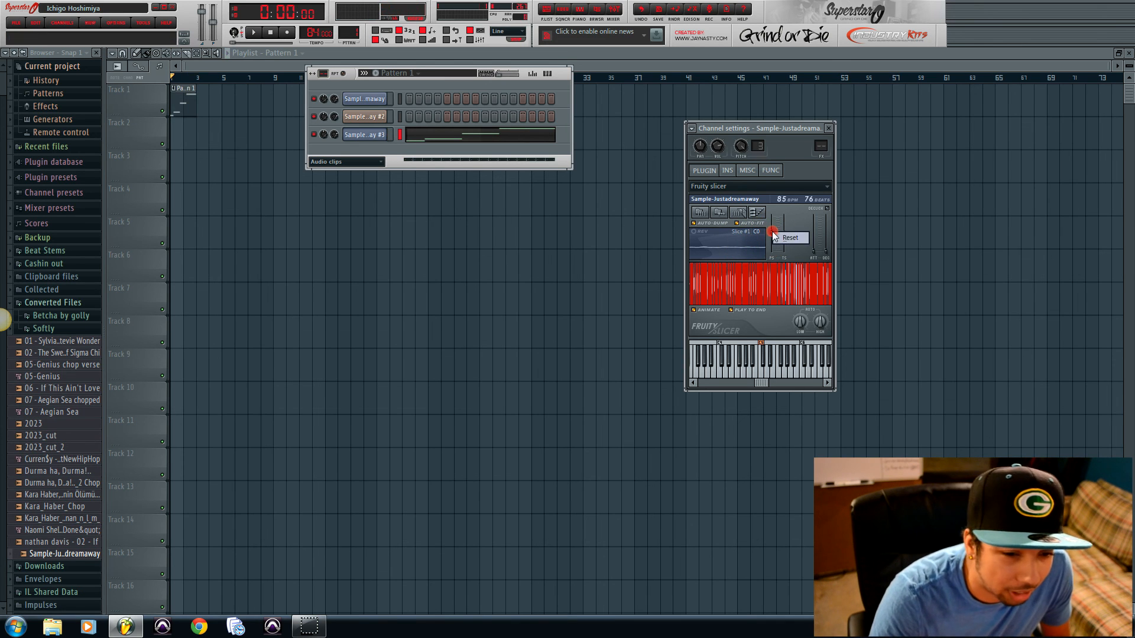
{"action": "left_click", "coordinate": [779, 240]}
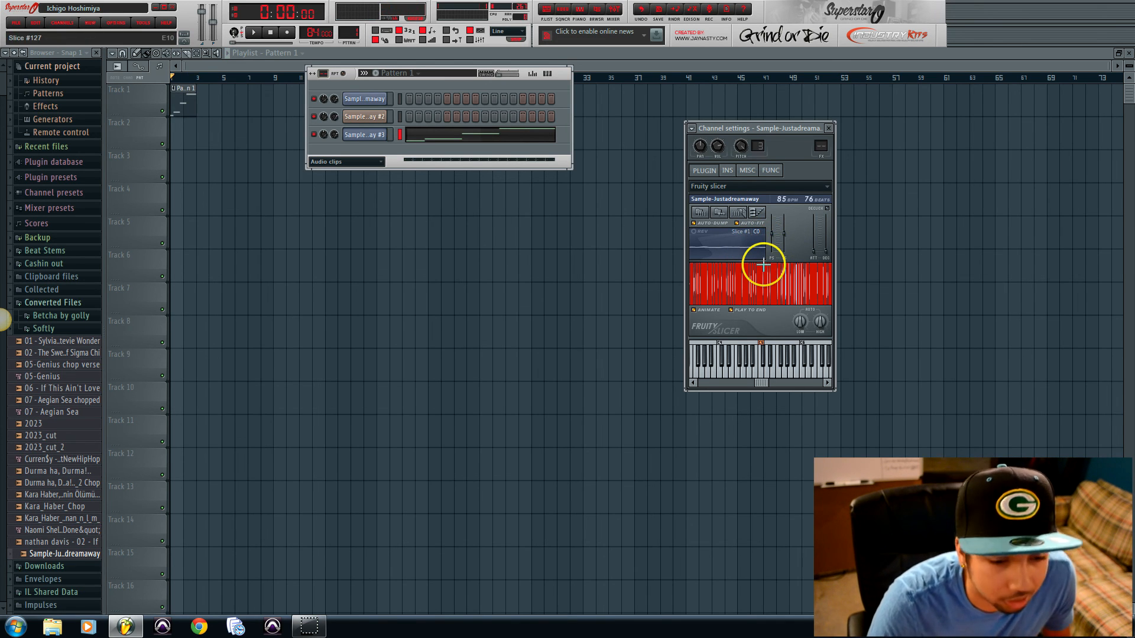